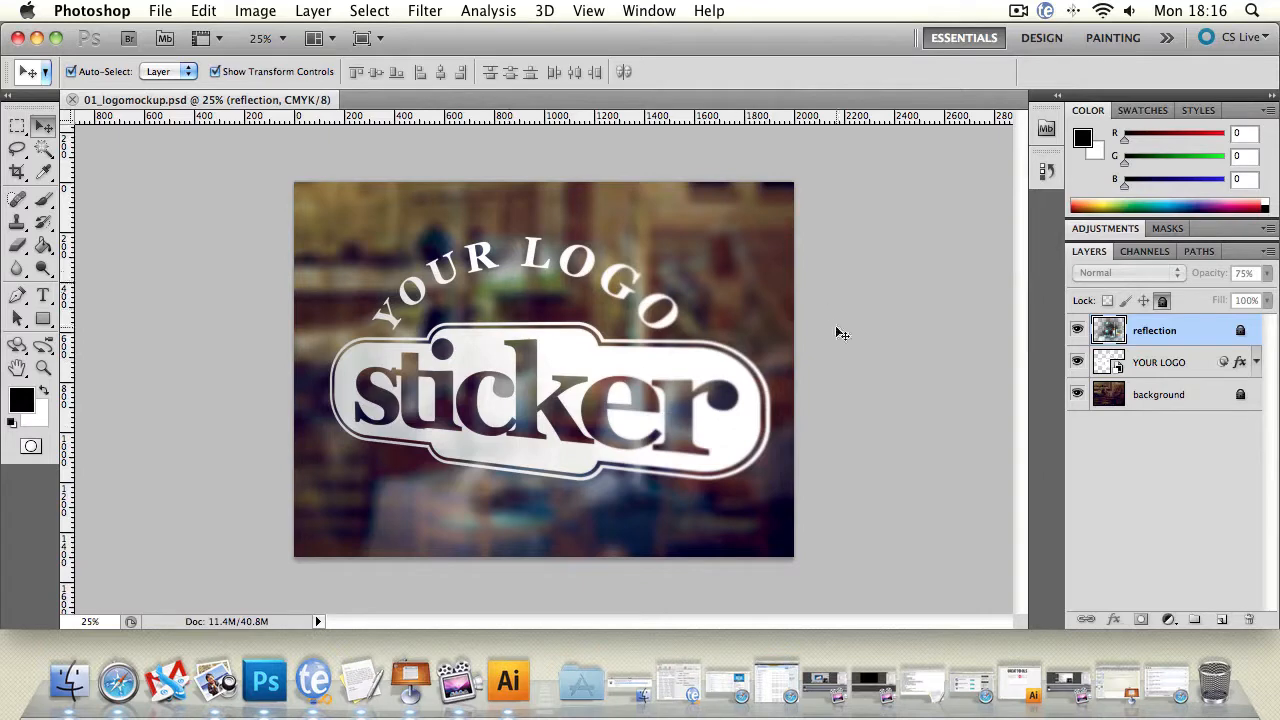
Toggle the visibility of the reflection, YOUR LOGO and background layers to examine what each contributes to the mockup.
left_click(1077, 330)
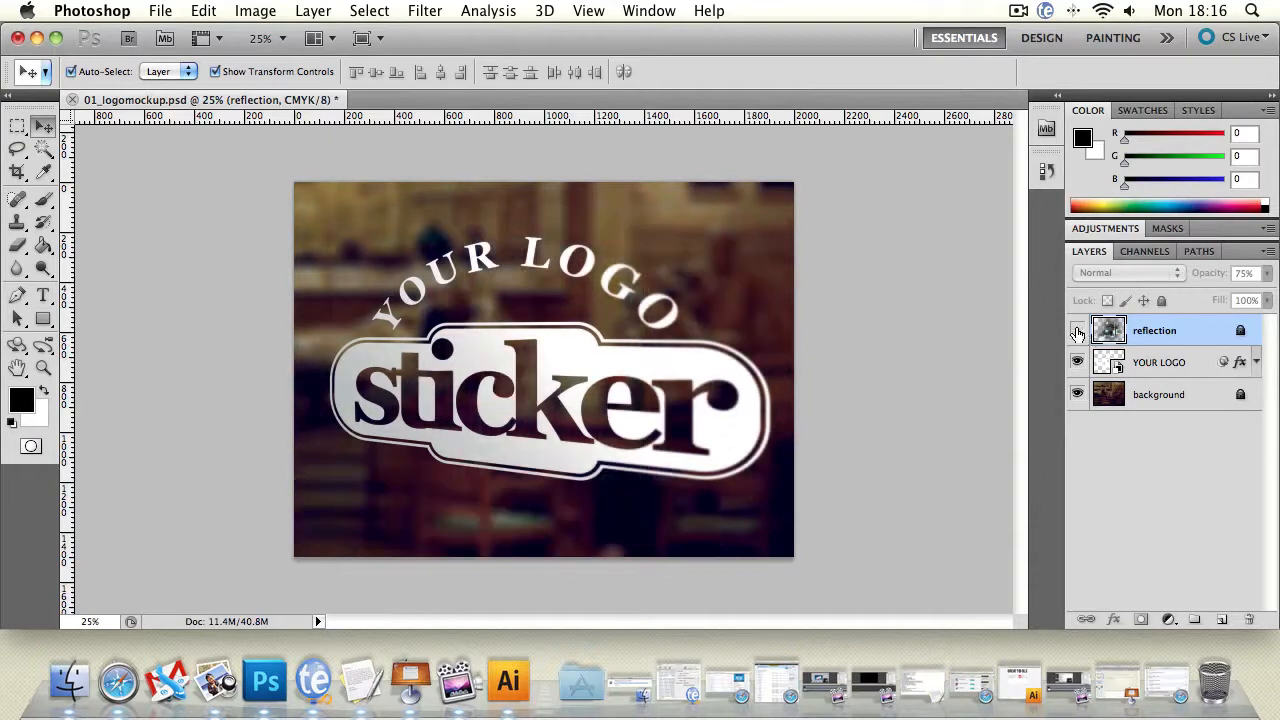
left_click(1077, 330)
left_click(1077, 362)
left_click(1077, 362)
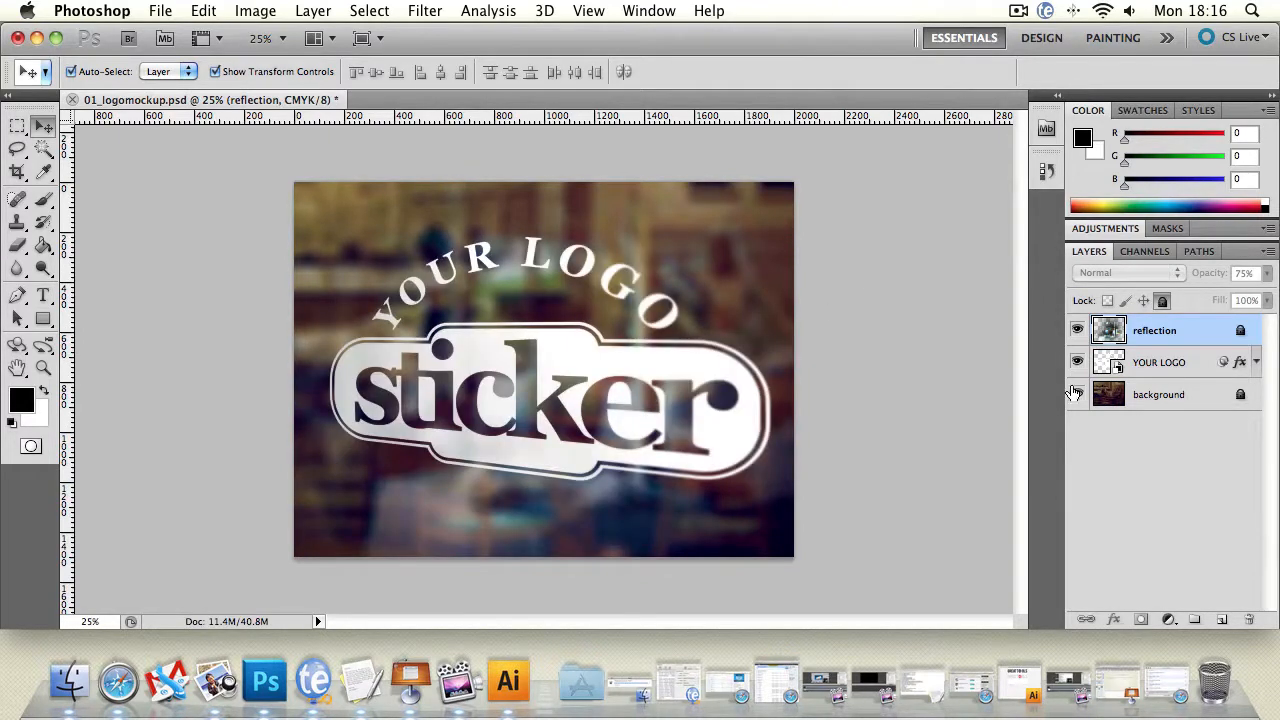
left_click(1077, 394)
left_click(1077, 394)
left_click(1077, 362)
left_click(1077, 330)
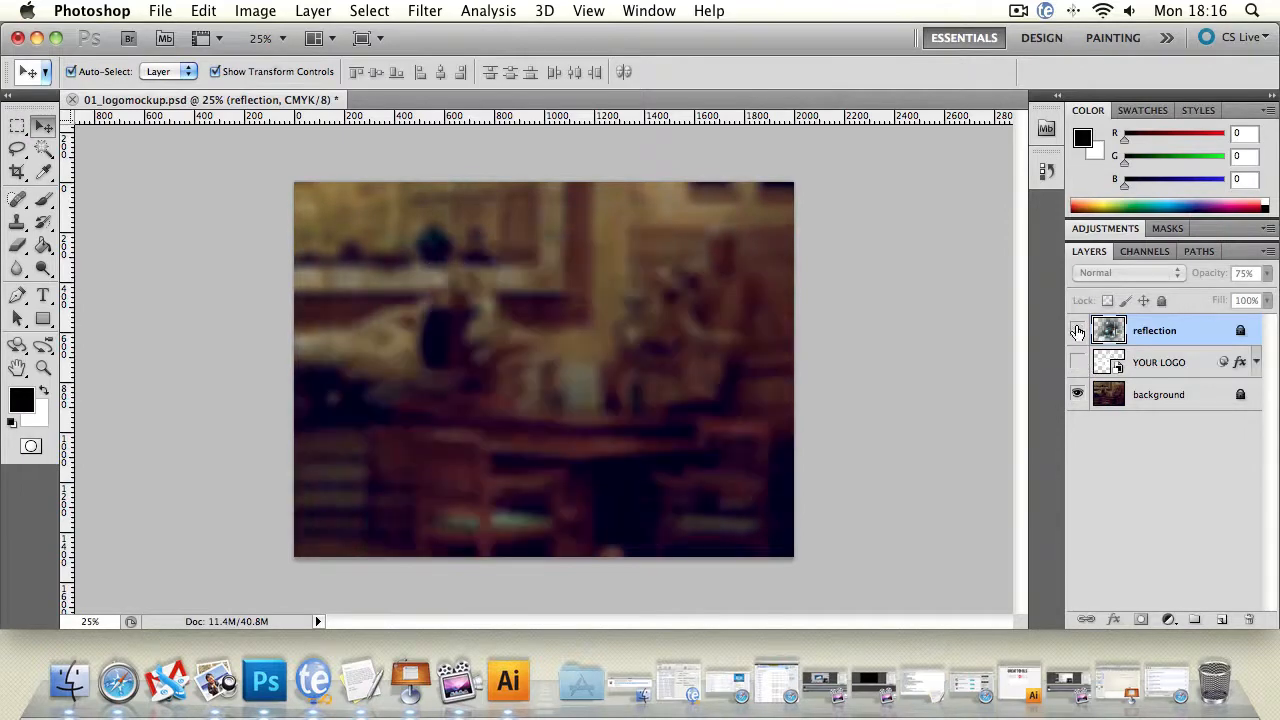
left_click(1077, 330)
left_click(1077, 362)
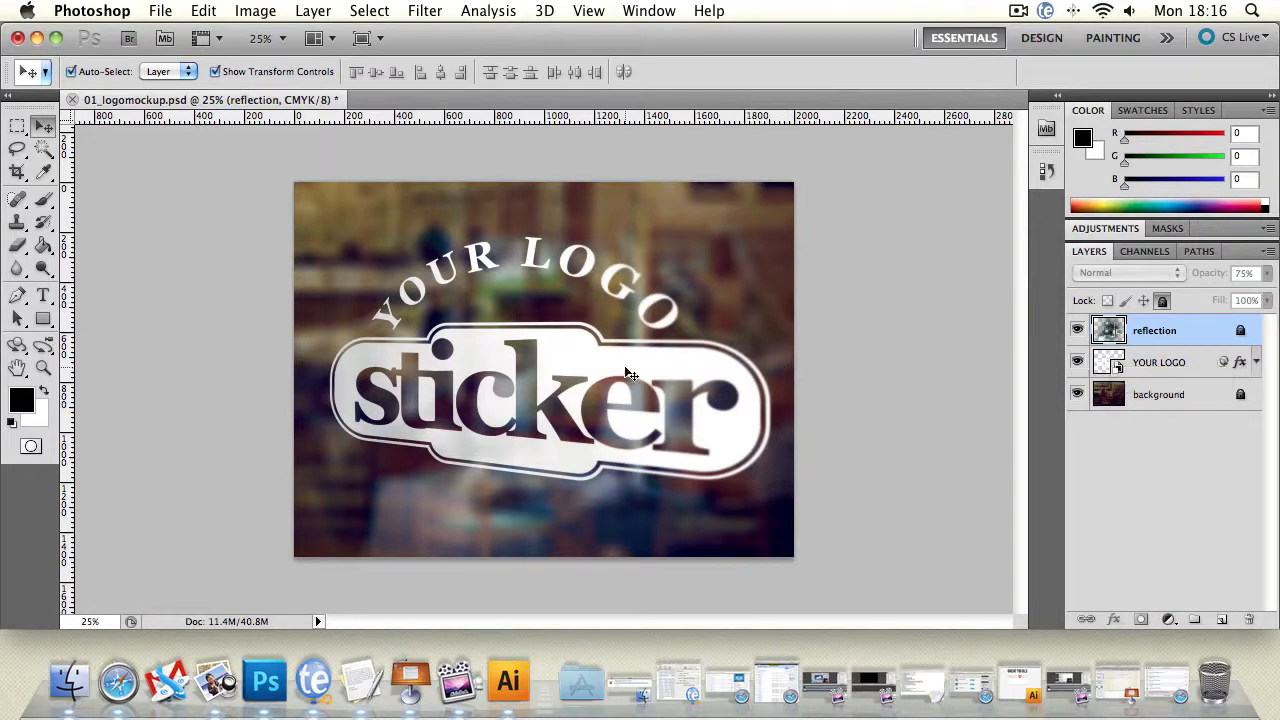
Open the contents of the YOUR LOGO smart object for editing.
left_click(596, 357)
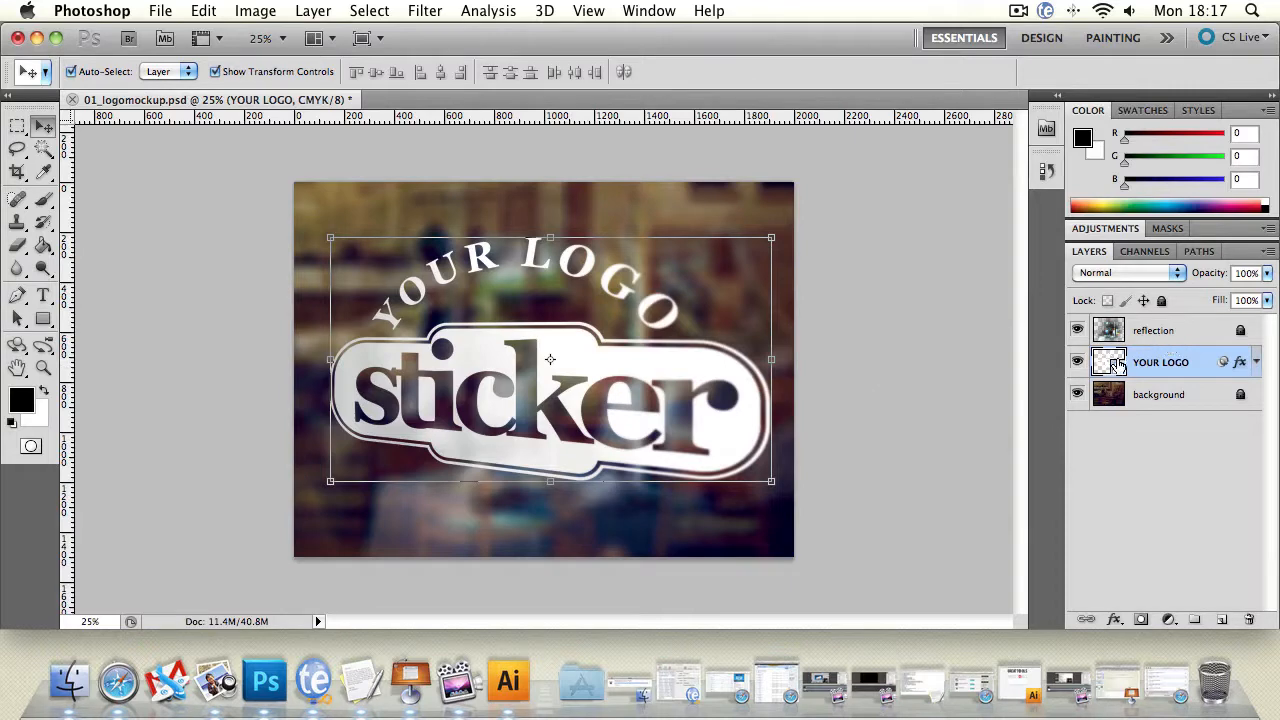
double_click(1118, 370)
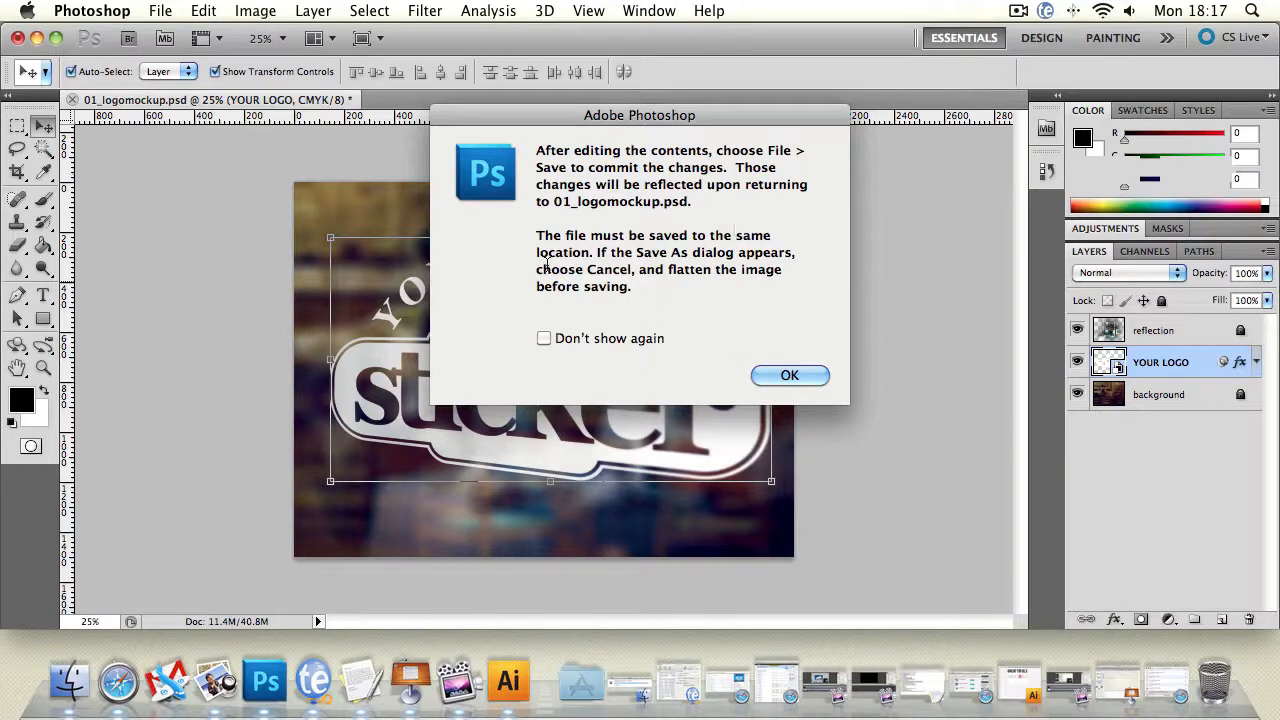
left_click(803, 375)
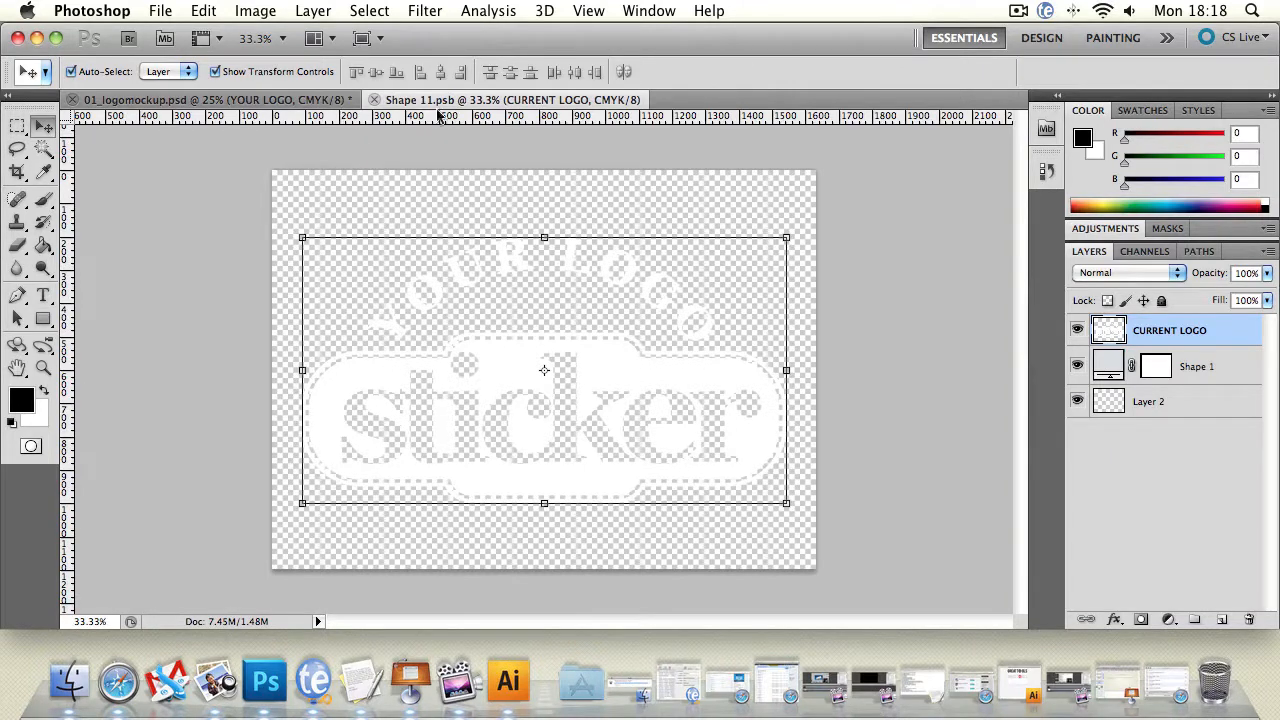
Delete the CURRENT LOGO layer from the smart object's contents.
left_click(563, 271)
left_click(221, 305)
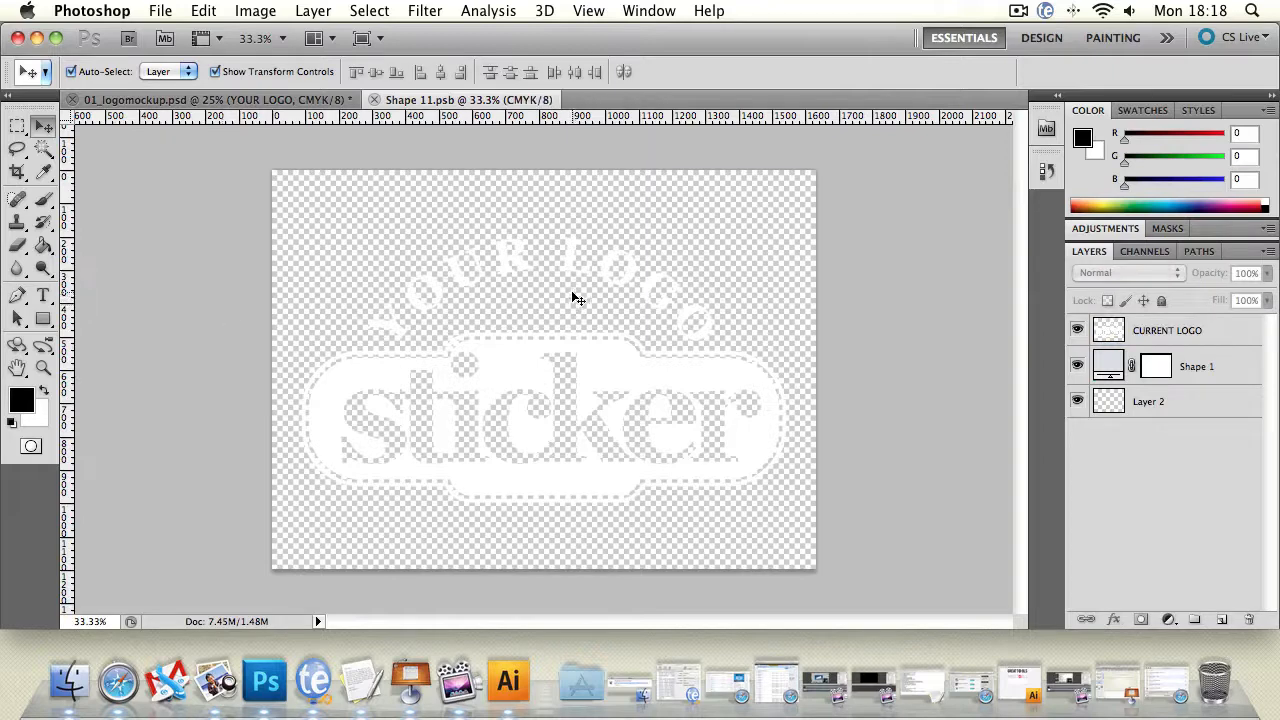
left_click(598, 266)
left_click(606, 376)
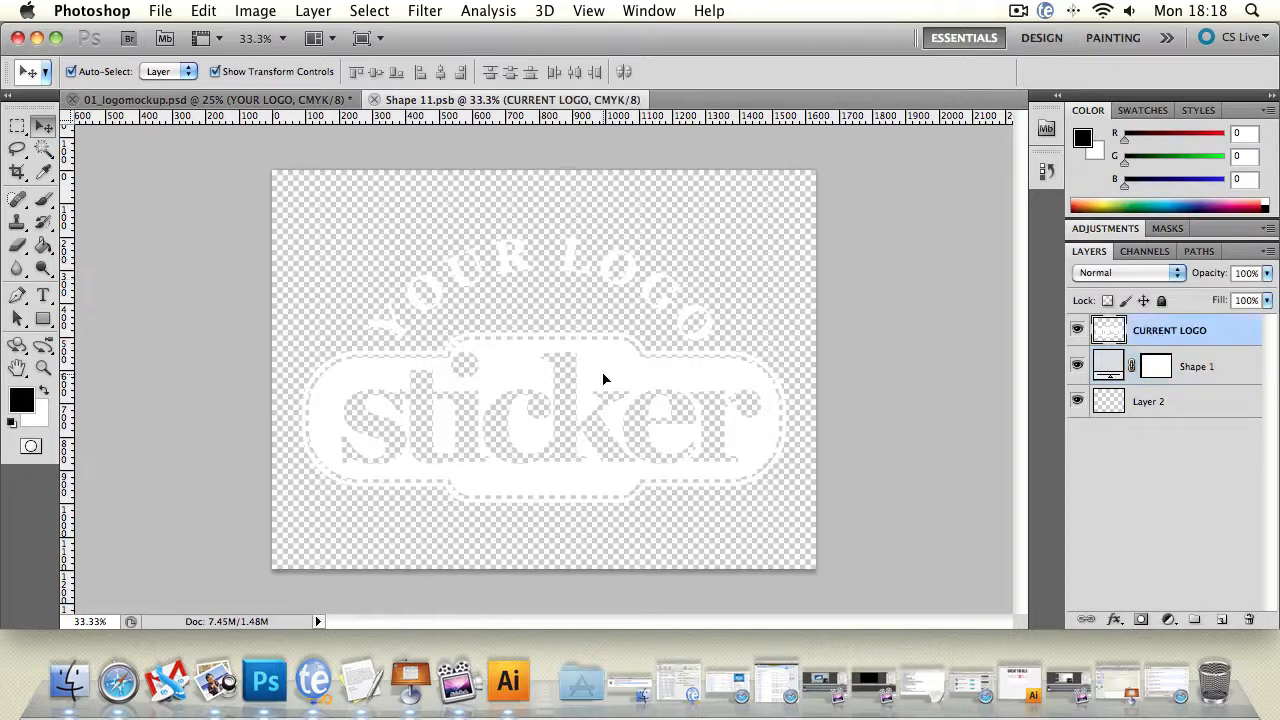
key("Delete")
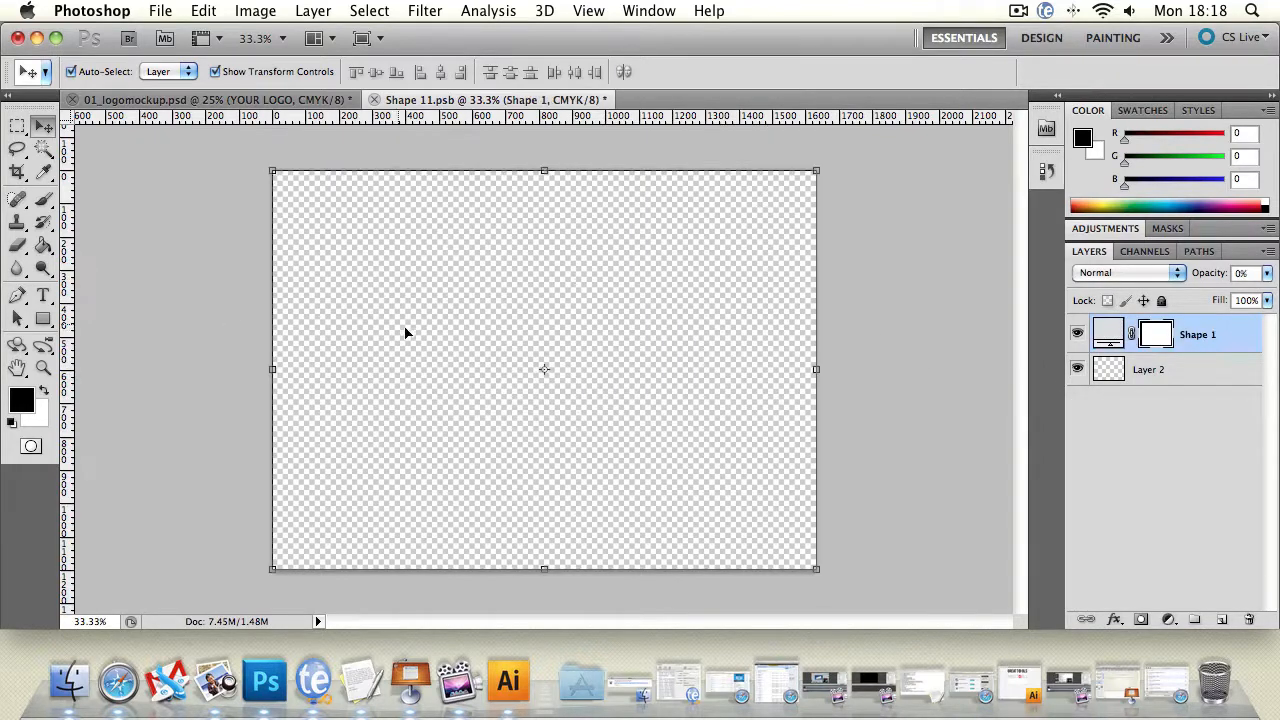
Add the text "LOGO" in the Museo Slab font and move it to the middle of the canvas.
left_click(43, 296)
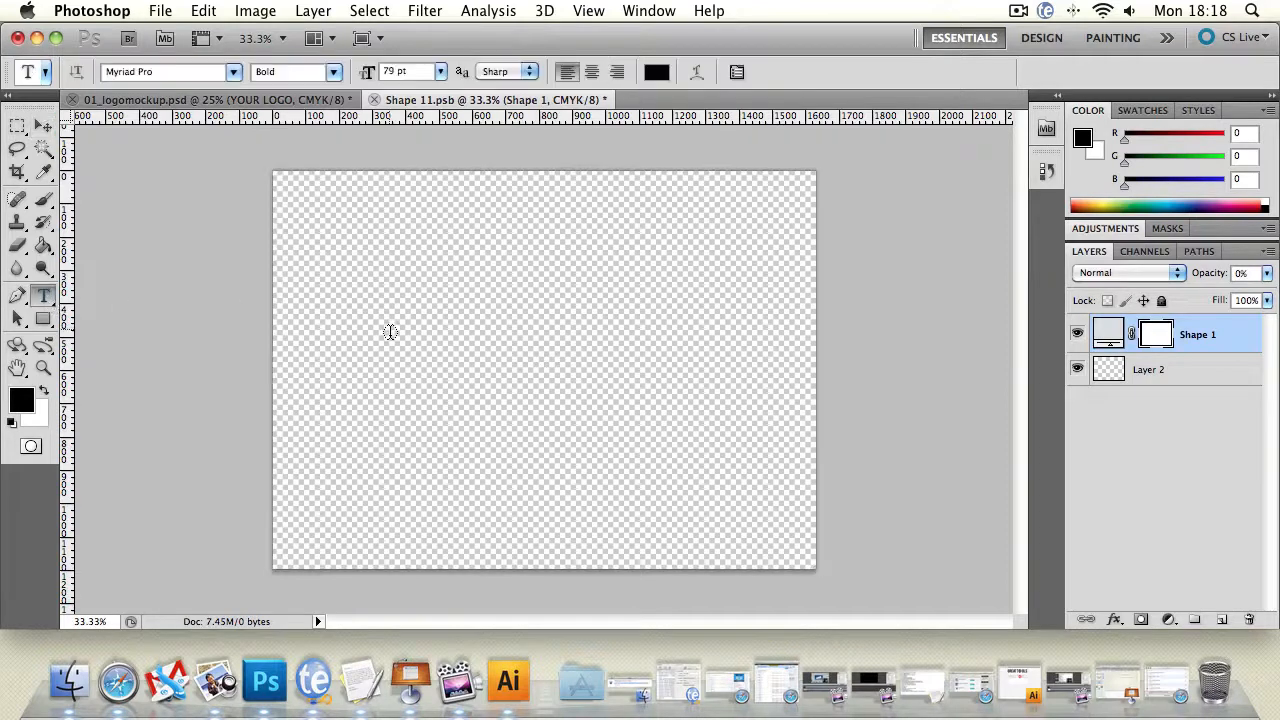
left_click(390, 332)
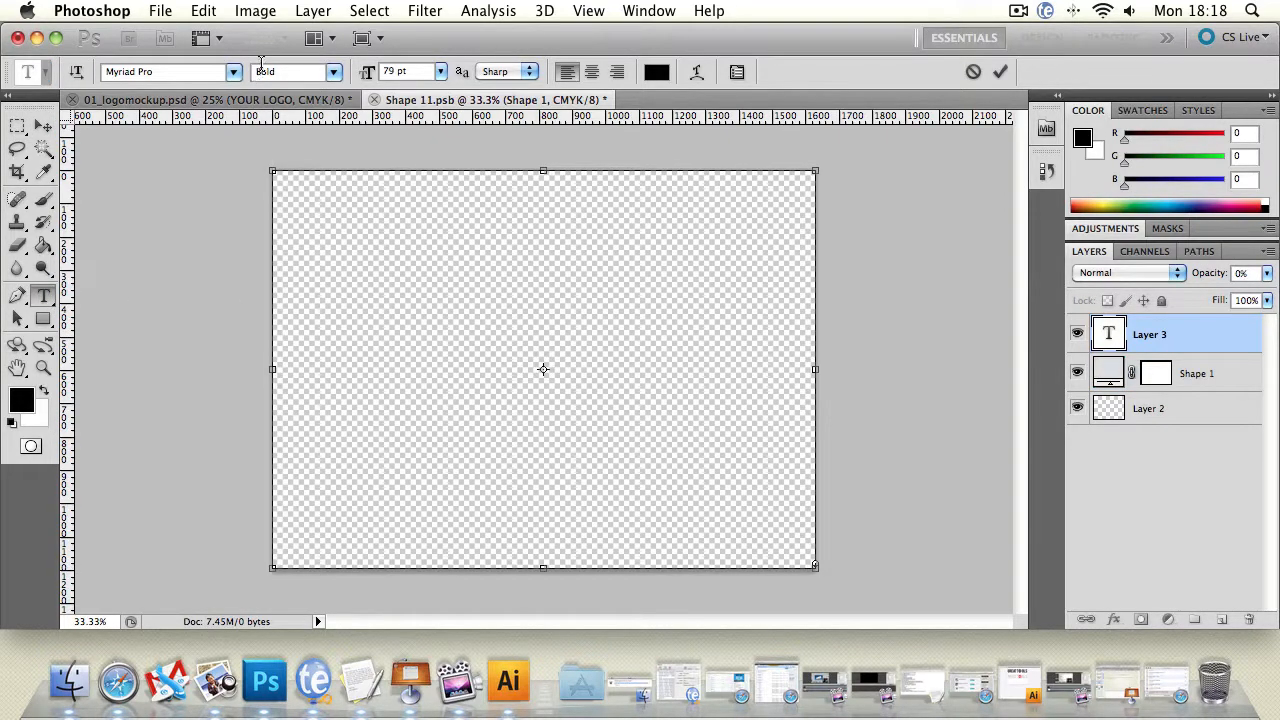
type("LOGO")
key("super+a")
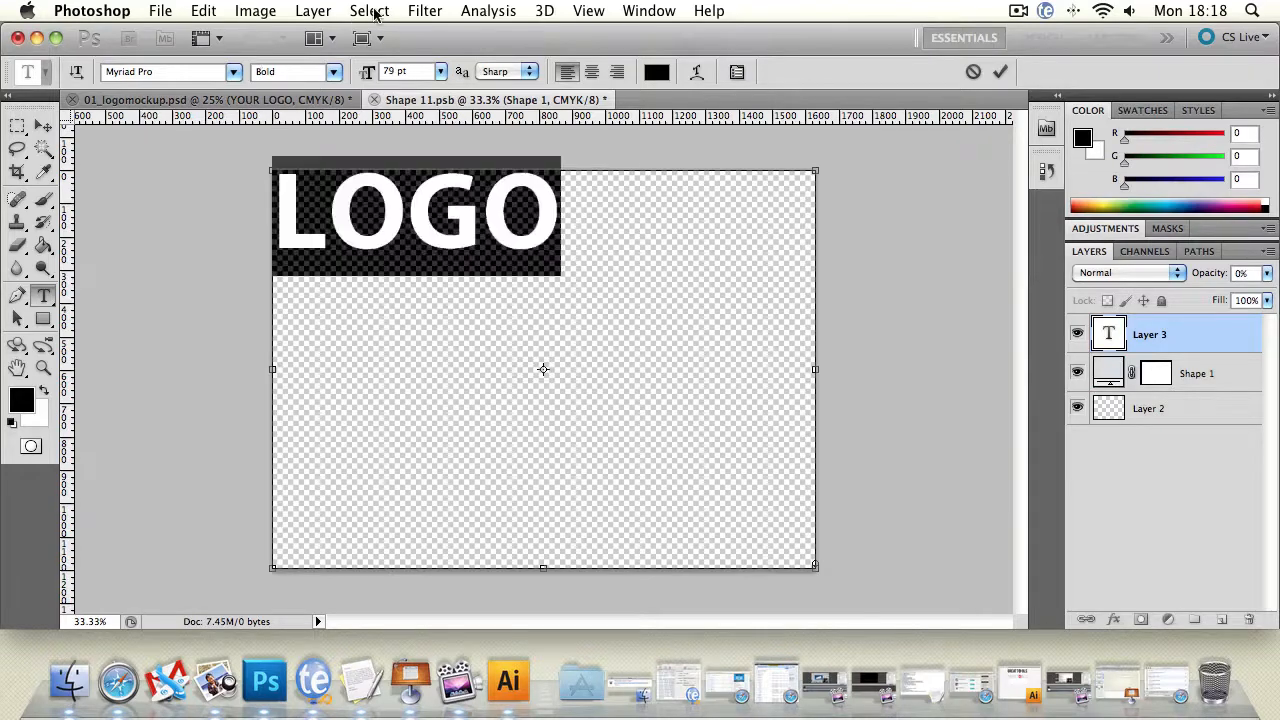
left_click(236, 72)
scroll(243, 100, "up", 5)
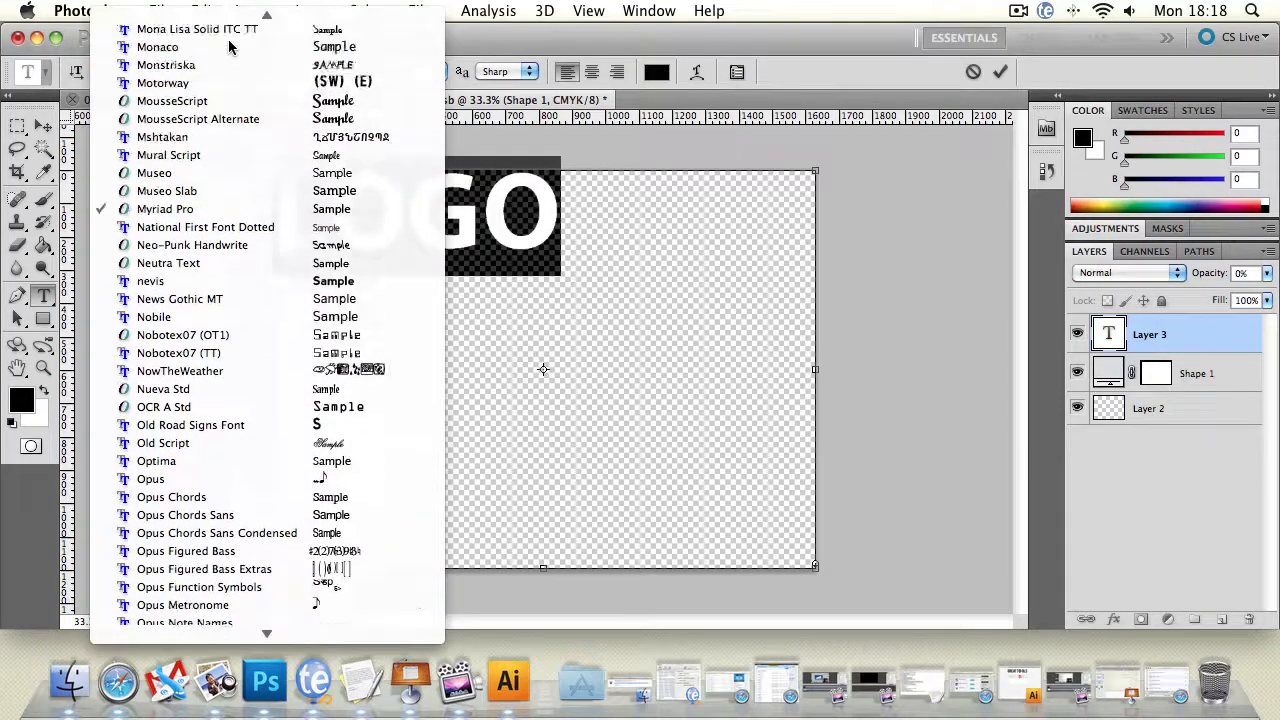
left_click(243, 190)
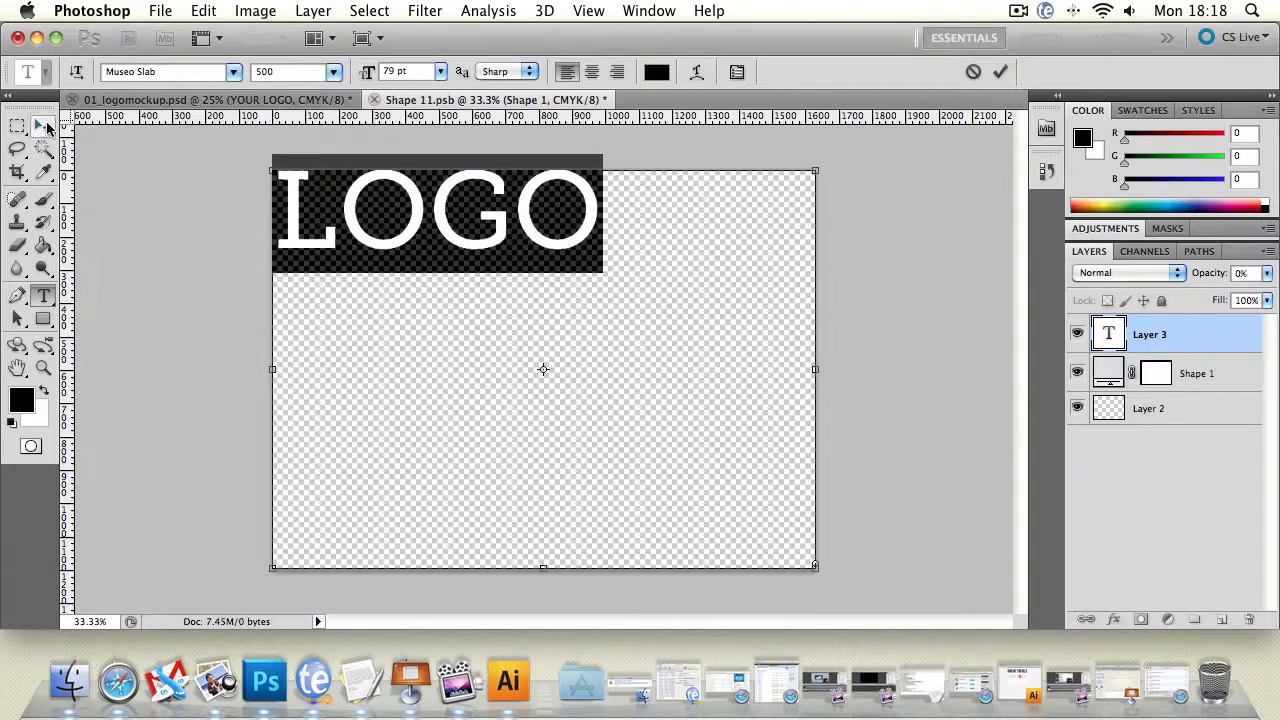
left_click(44, 126)
left_click_drag(414, 207, 524, 366)
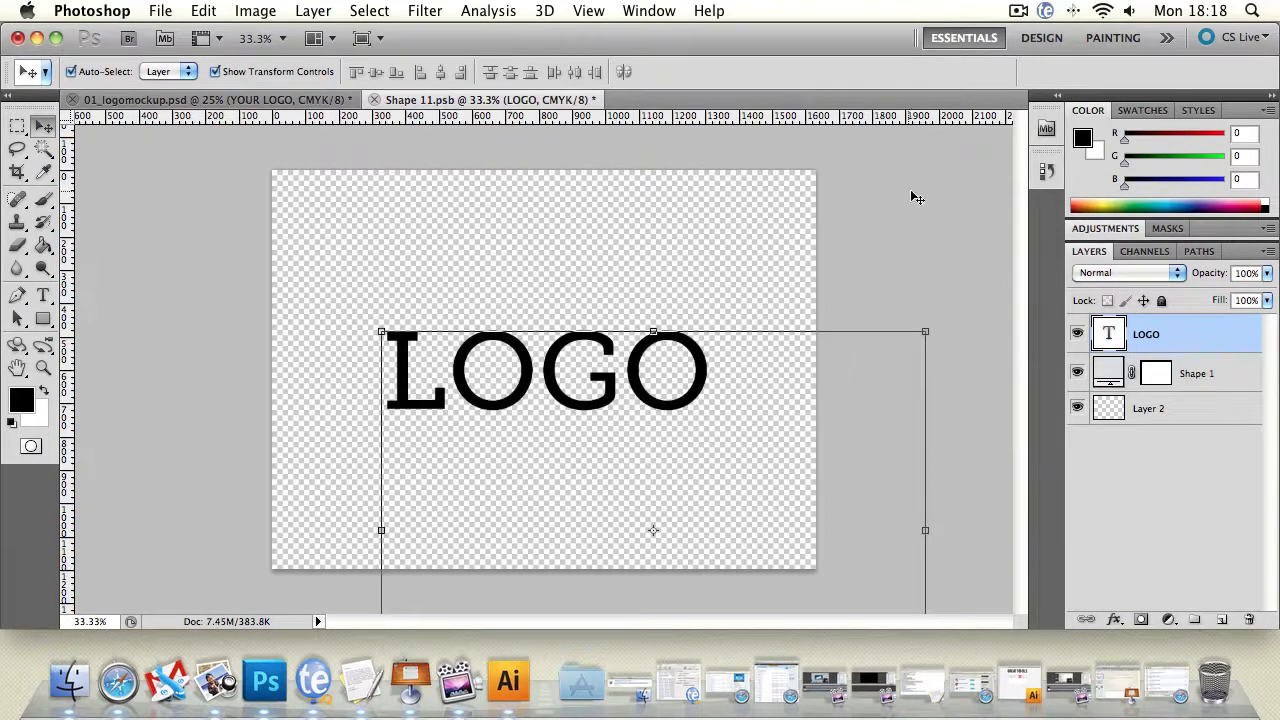
Change the colour of the LOGO text to white.
left_click(659, 10)
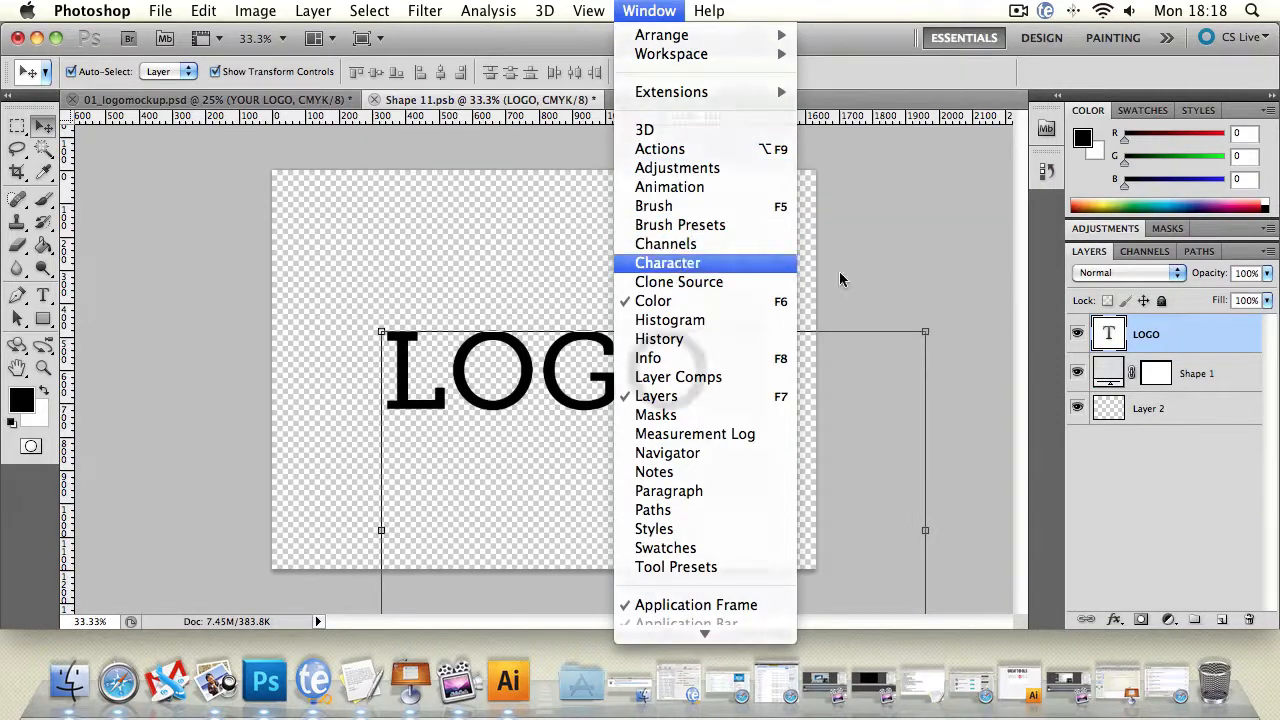
left_click(668, 262)
left_click(975, 329)
left_click(403, 192)
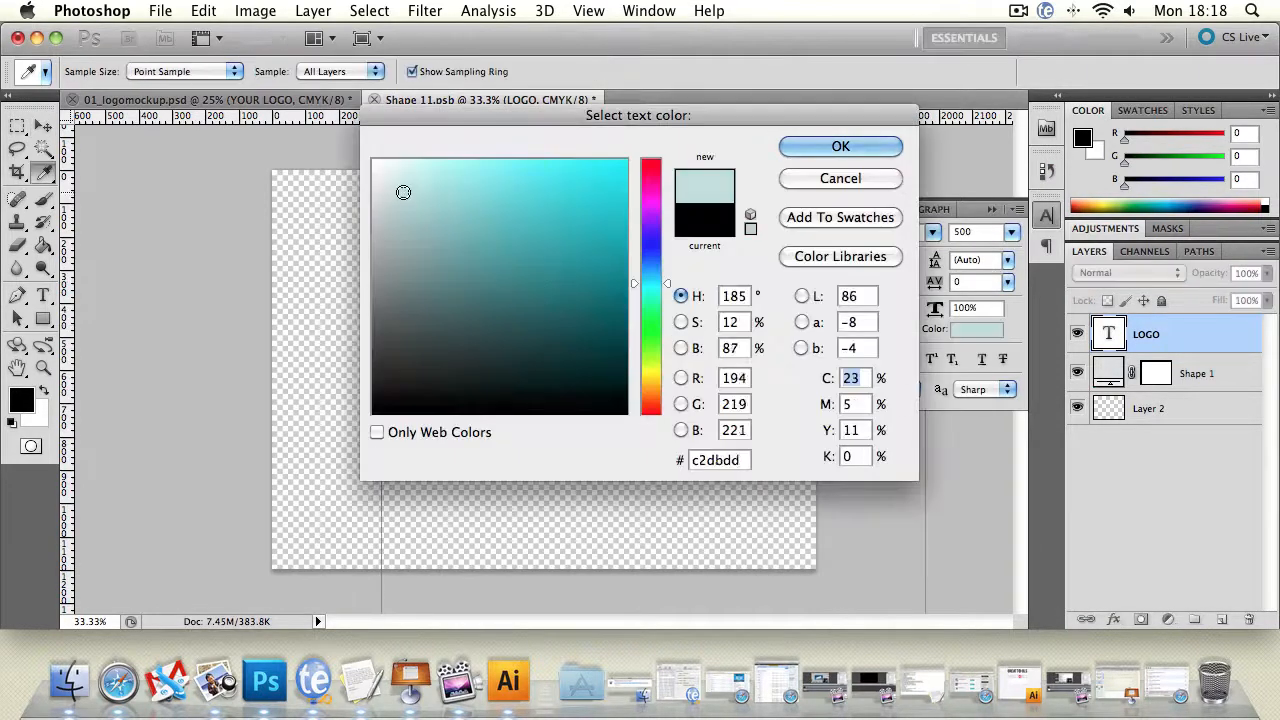
left_click_drag(403, 192, 373, 163)
left_click(873, 144)
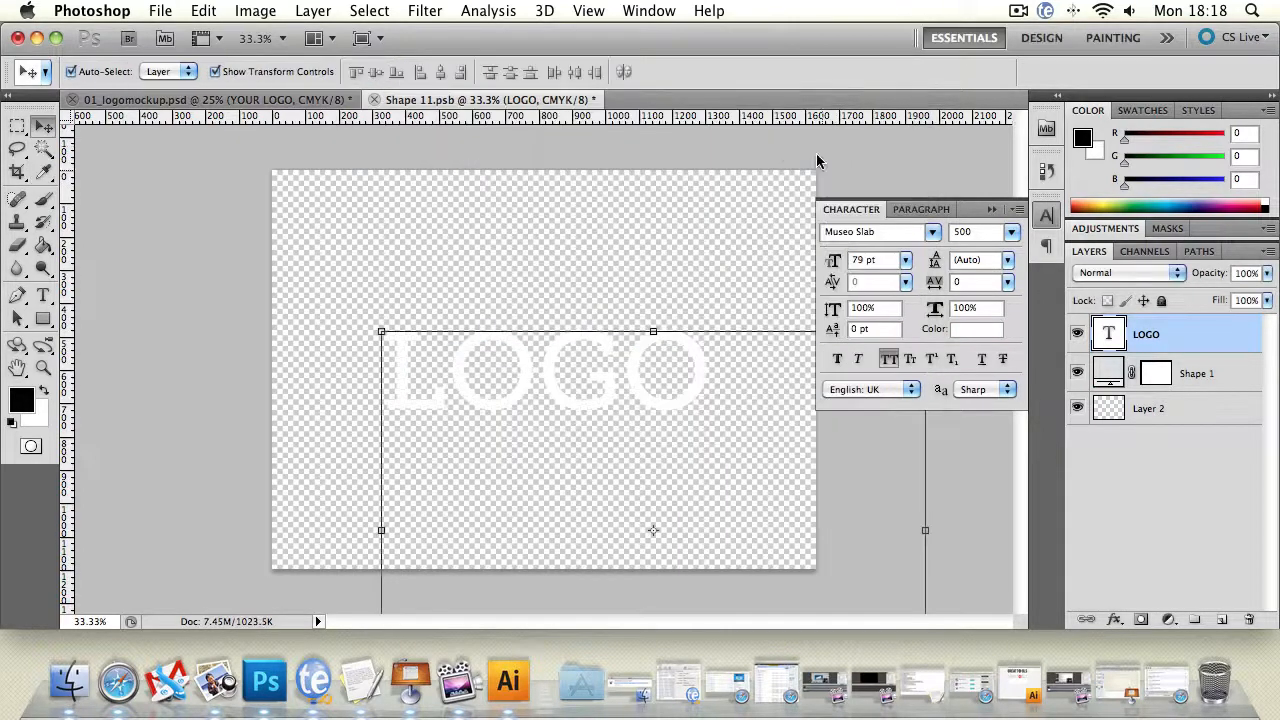
Set the LOGO text's font style to 500 Italic and deselect the layer.
left_click(1012, 232)
left_click(1012, 238)
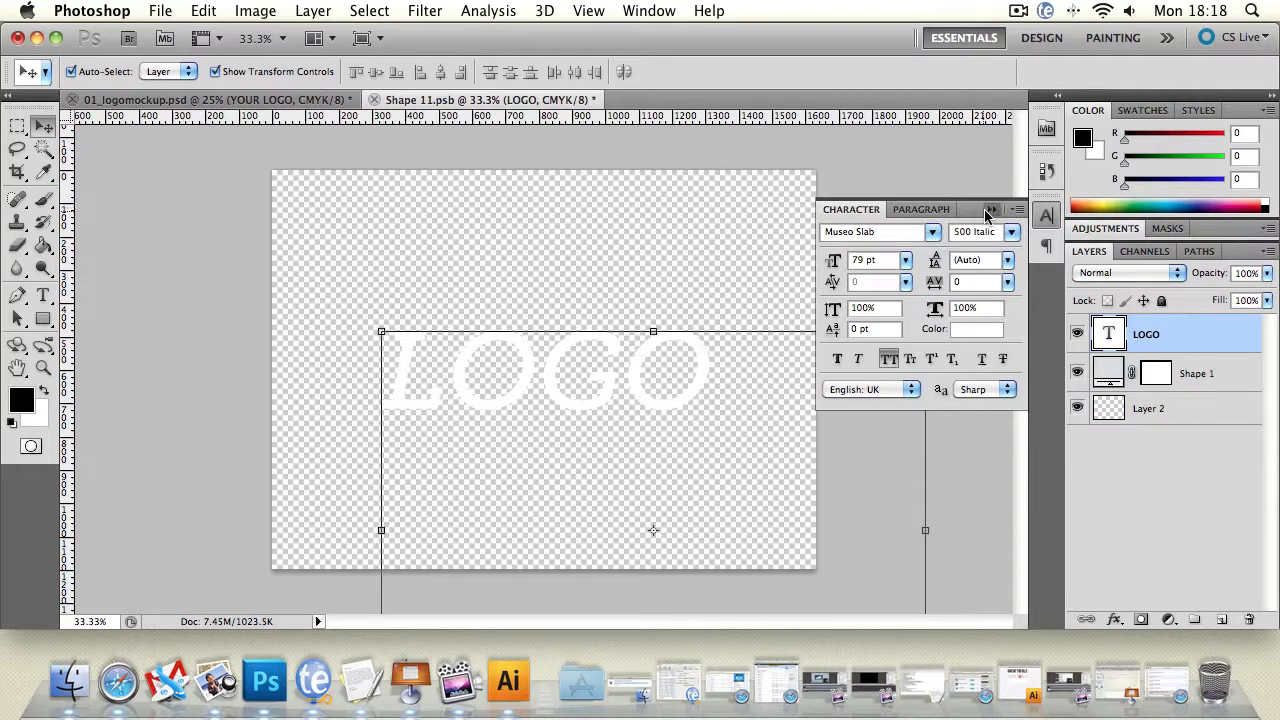
left_click(990, 209)
left_click(514, 221)
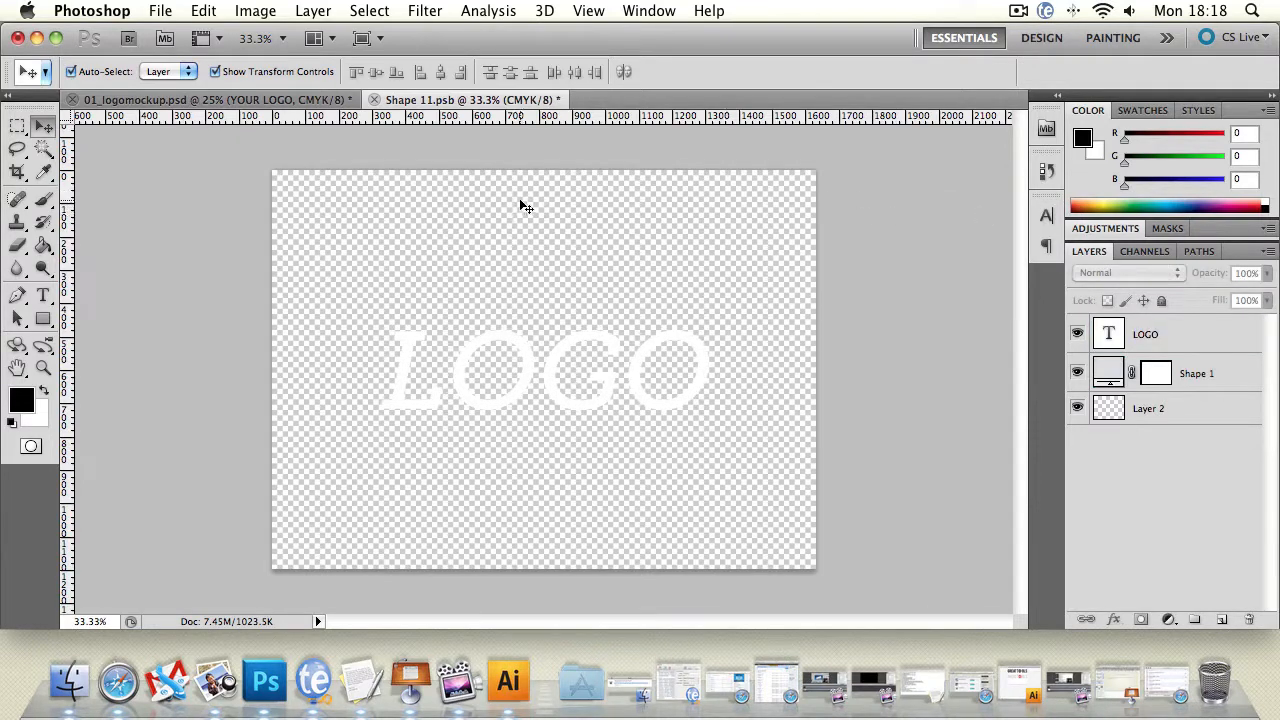
Save the smart object's contents and return to 01_logomockup.psd with no layer selected.
key("super+s")
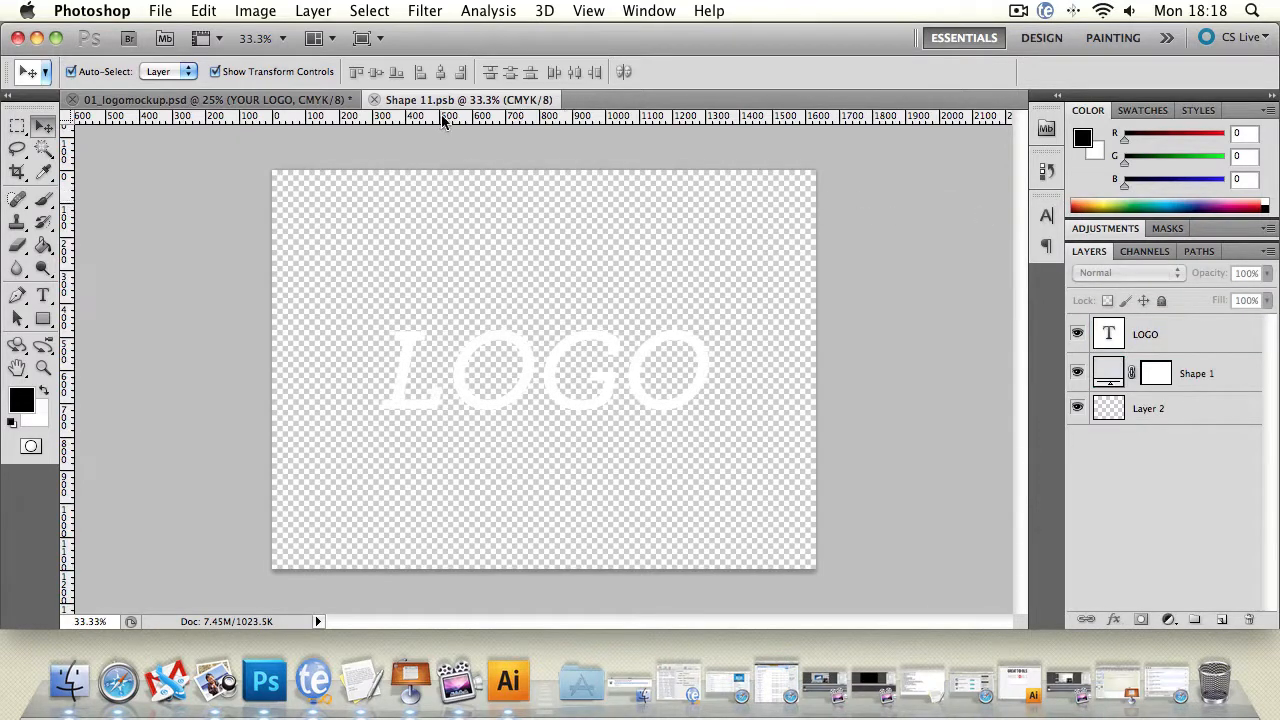
left_click(285, 99)
left_click(948, 372)
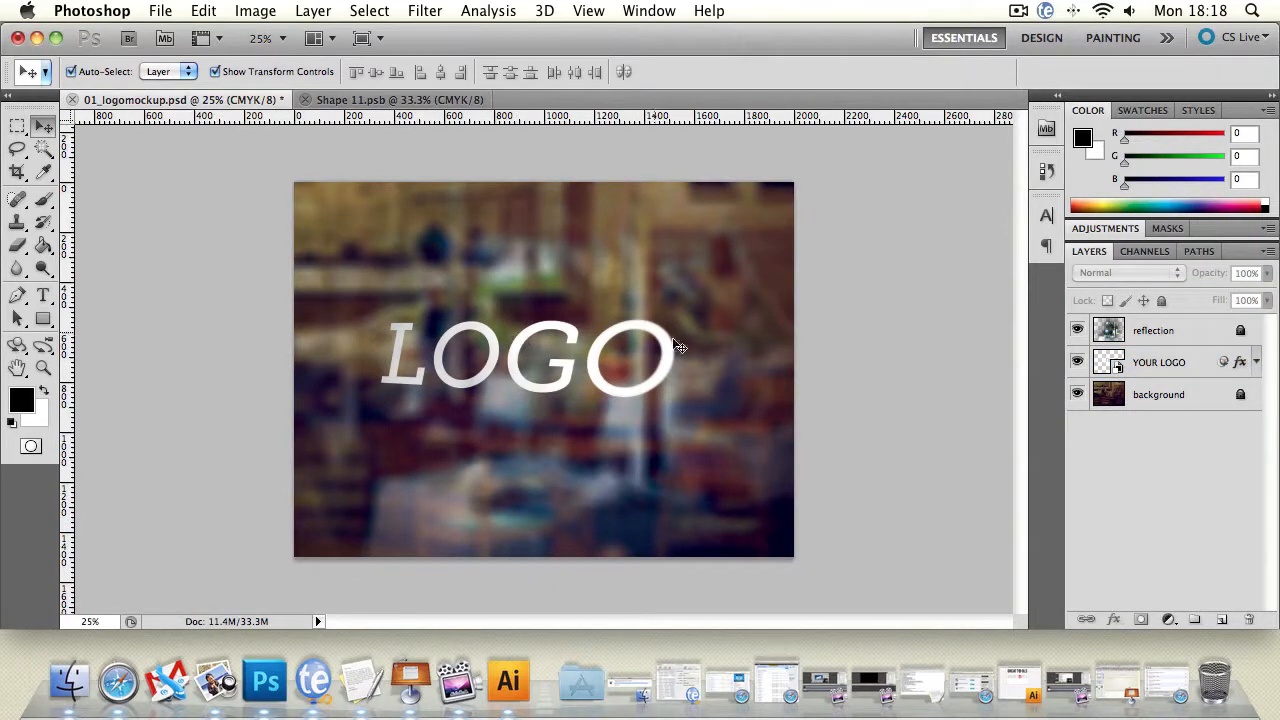
Compare the Shape 11.psb contents with the logo in the 01_logomockup.psd mockup.
left_click(398, 100)
left_click(205, 100)
left_click(423, 104)
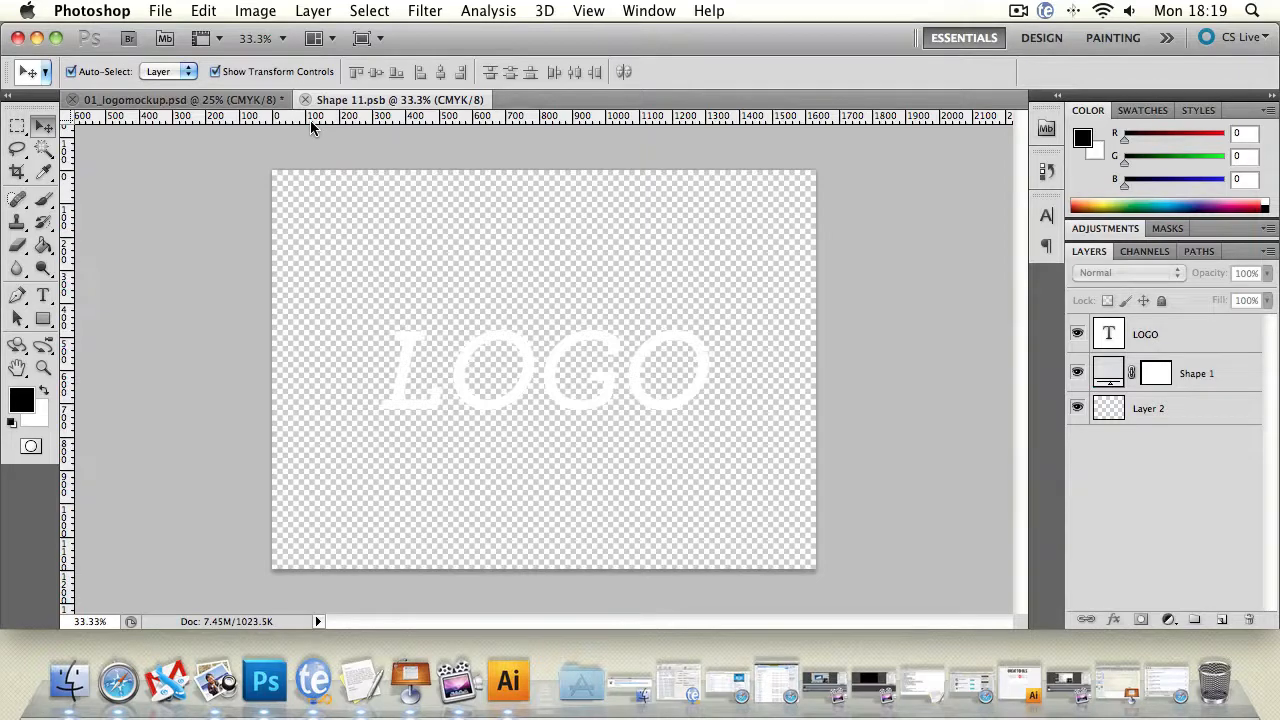
left_click(224, 102)
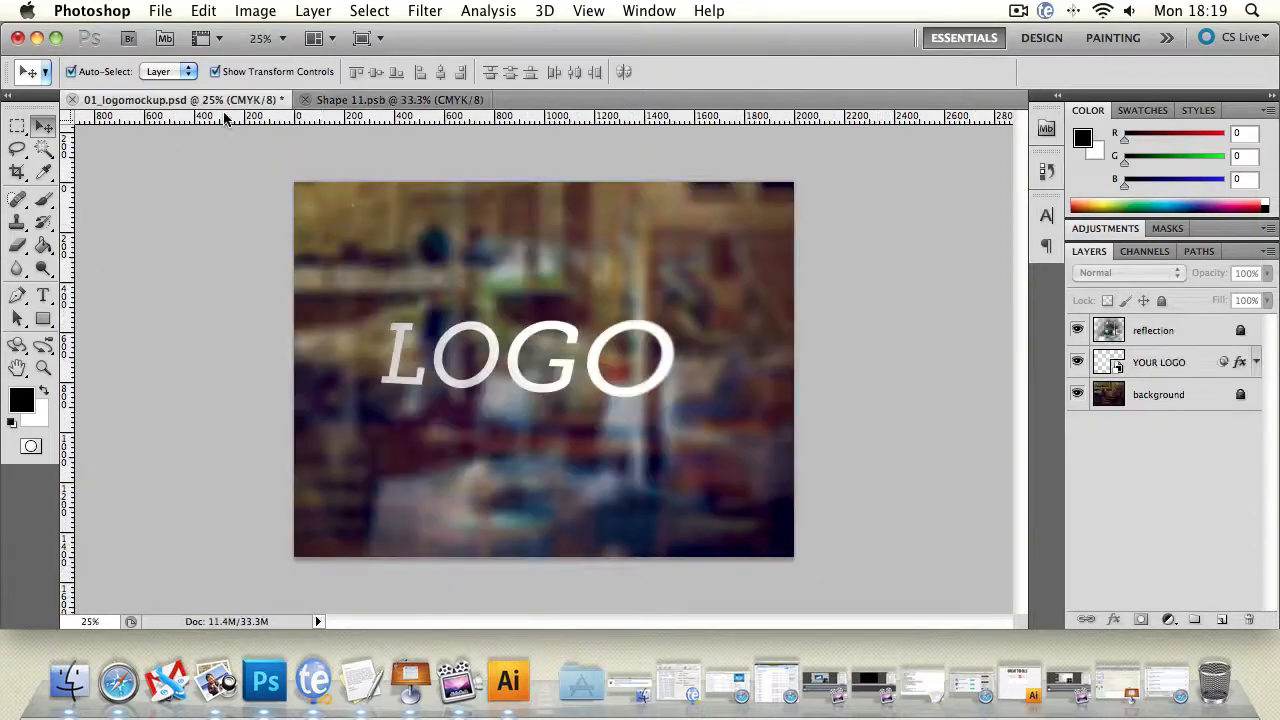
Transform the YOUR LOGO layer: move it to about X 940 px, Y 690.5 px and mirror it with a width of -100%.
left_click(481, 336)
left_click(675, 320)
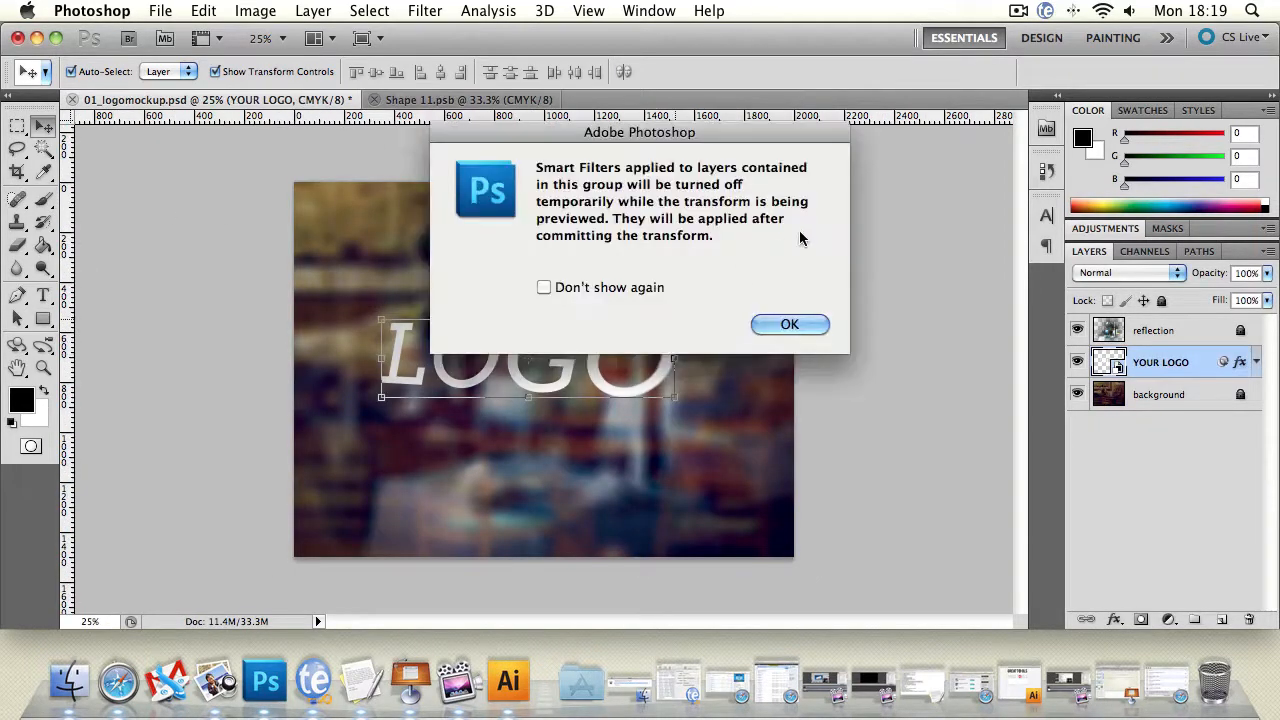
left_click(790, 324)
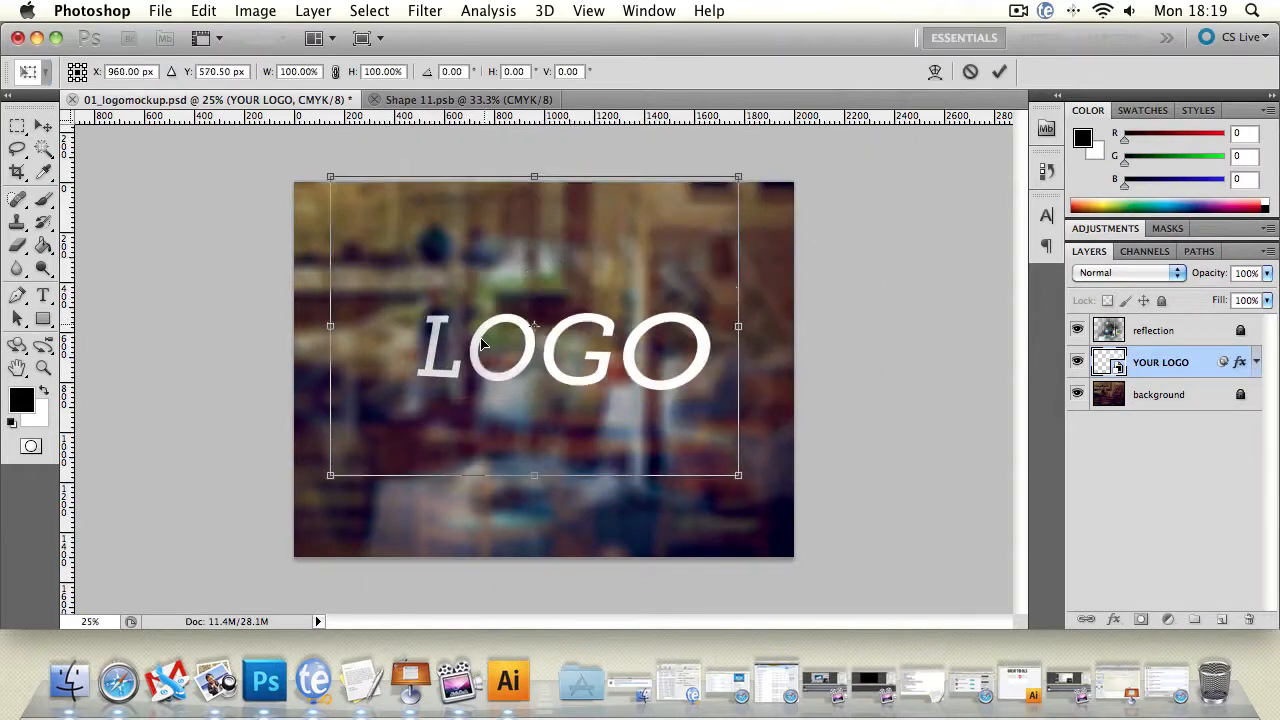
left_click_drag(481, 344, 476, 373)
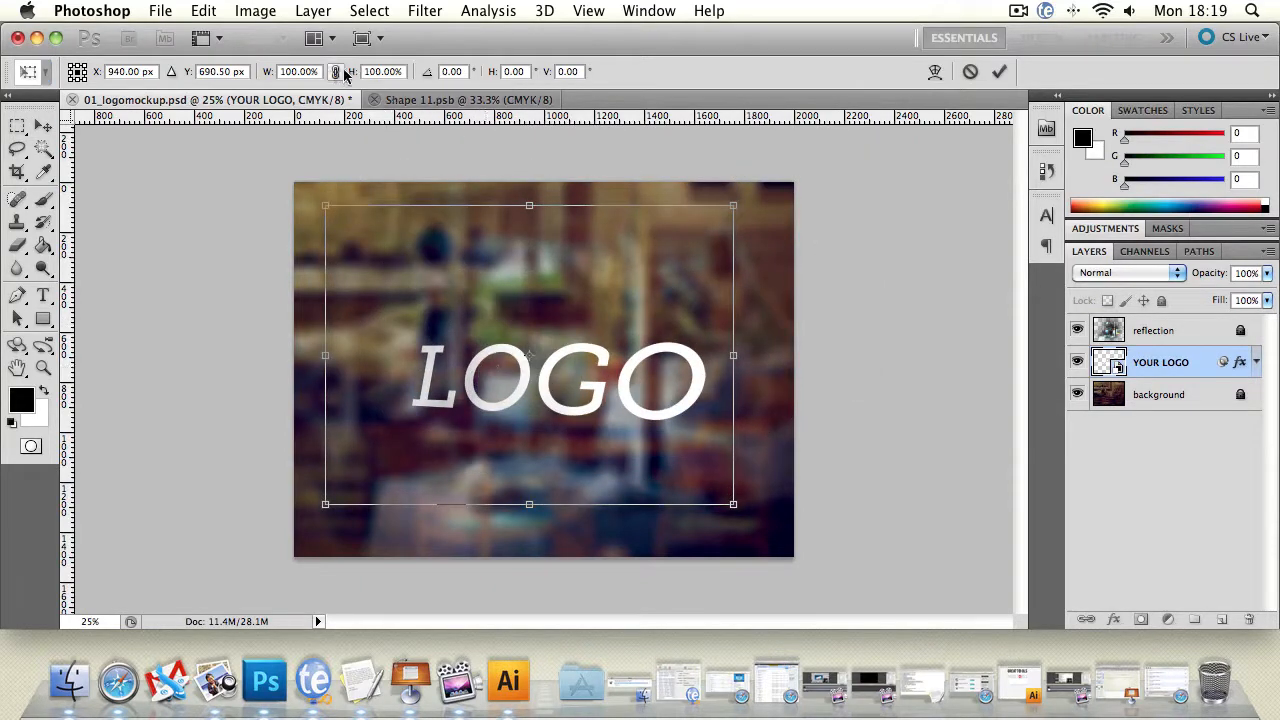
left_click(280, 72)
type("-")
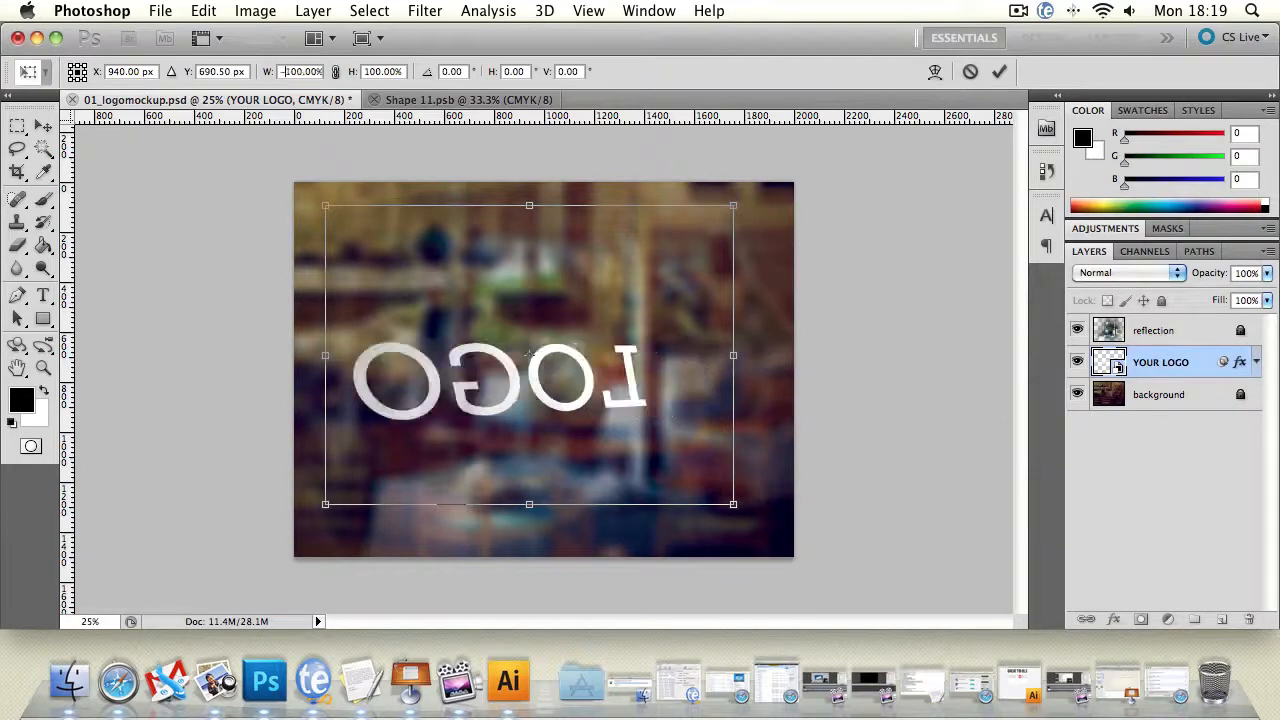
left_click(17, 125)
left_click(806, 266)
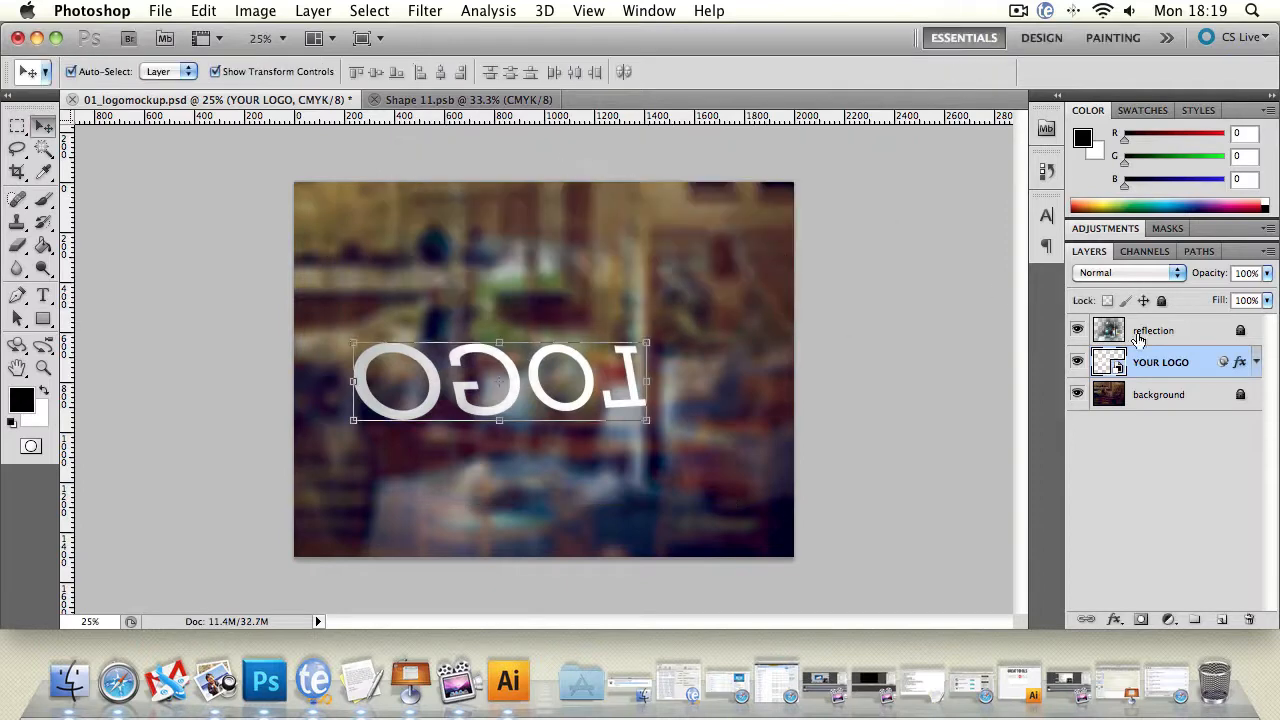
Expand the YOUR LOGO layer's effects and add a red Color Overlay to the layer.
left_click(1256, 363)
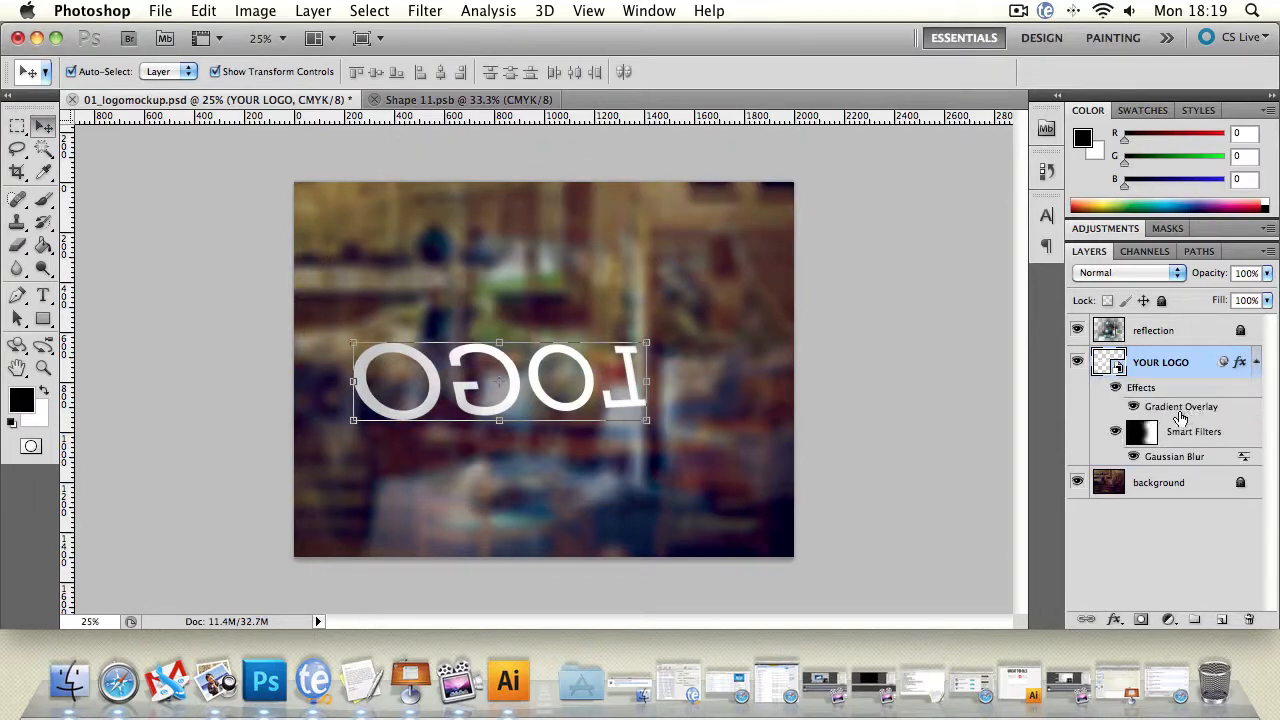
double_click(1192, 362)
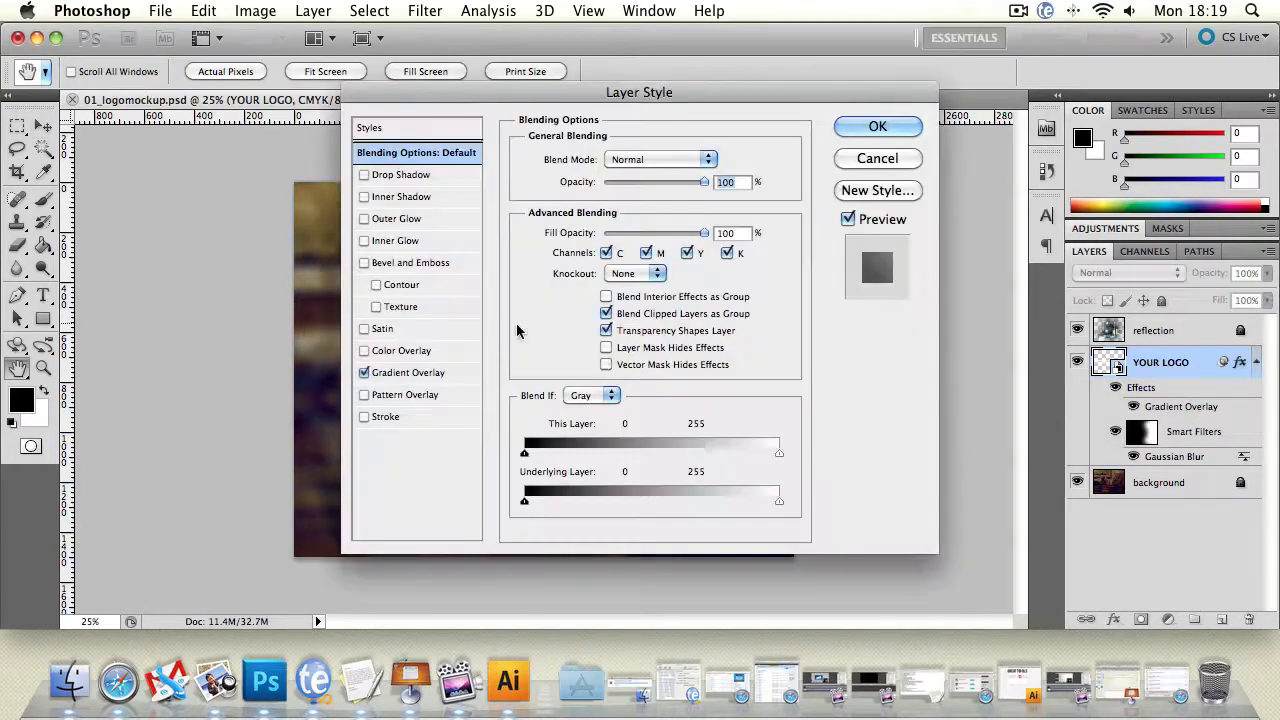
left_click(364, 350)
left_click(850, 121)
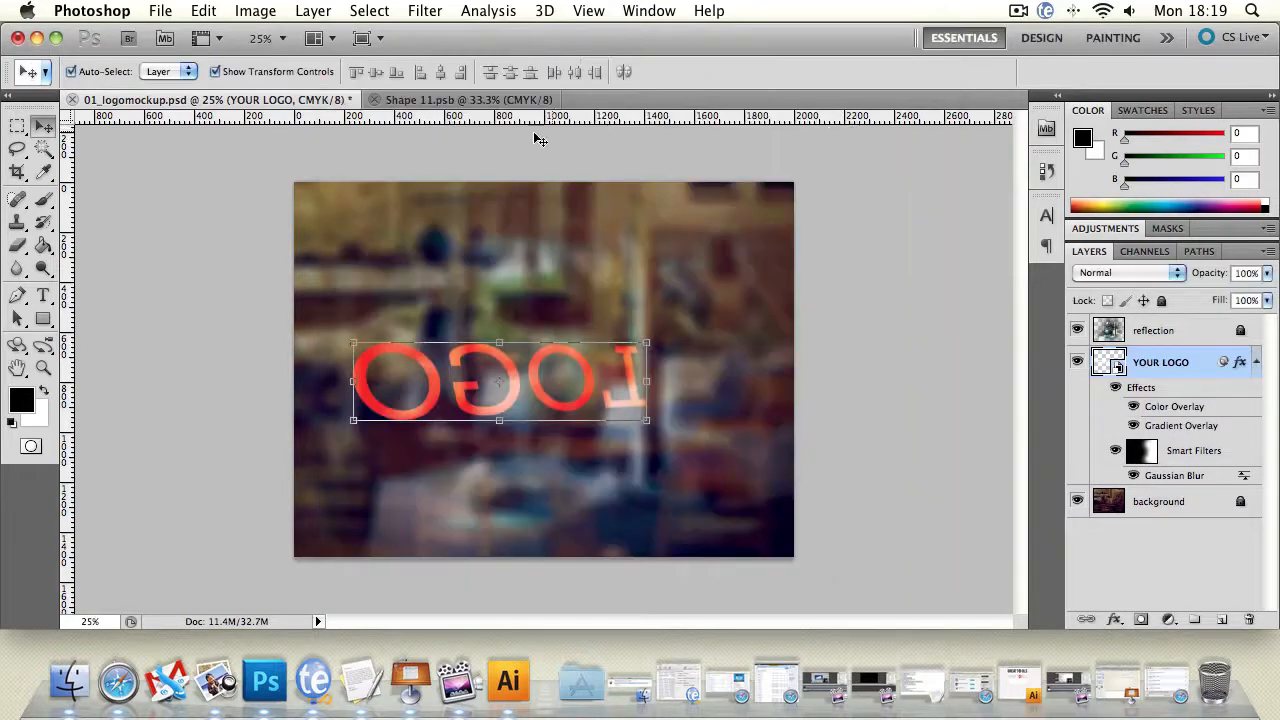
Look at the original LOGO text in Shape 11.psb and return to the mockup document.
left_click(425, 101)
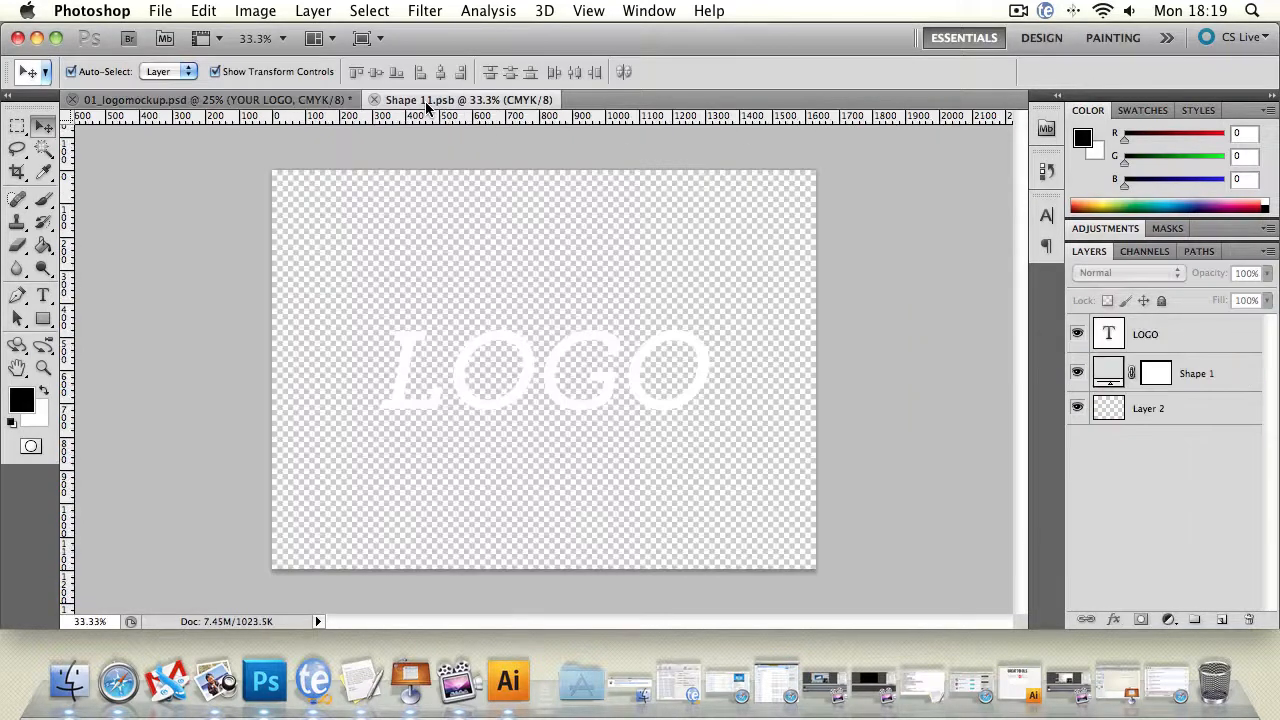
left_click(303, 100)
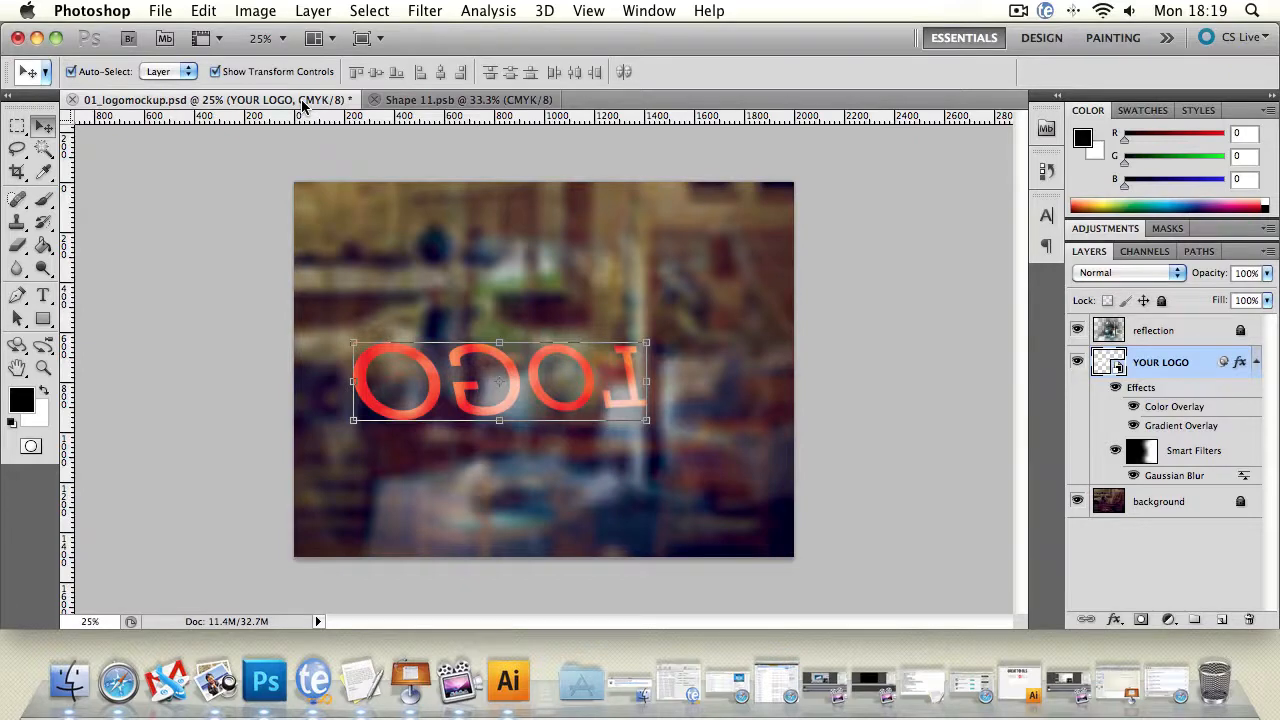
Add another Gaussian Blur smart filter with a radius of 80.3 pixels to the YOUR LOGO layer.
left_click(425, 10)
left_click(436, 38)
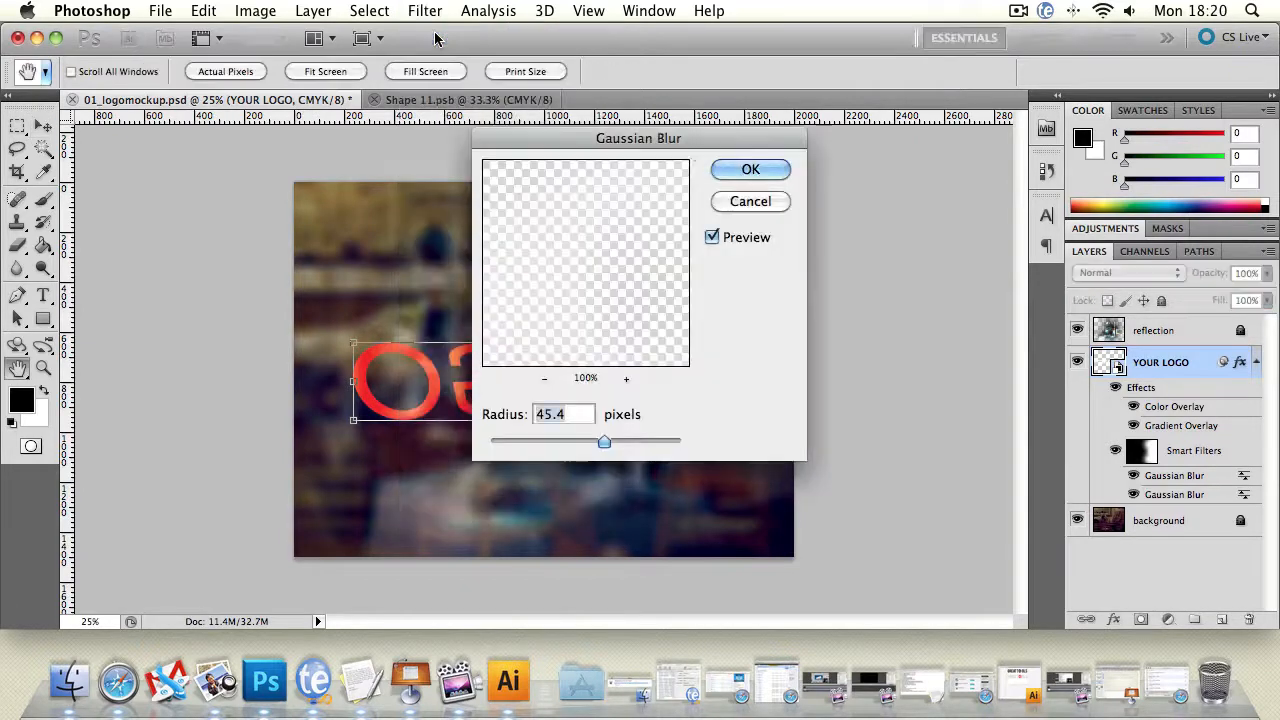
left_click_drag(604, 442, 640, 443)
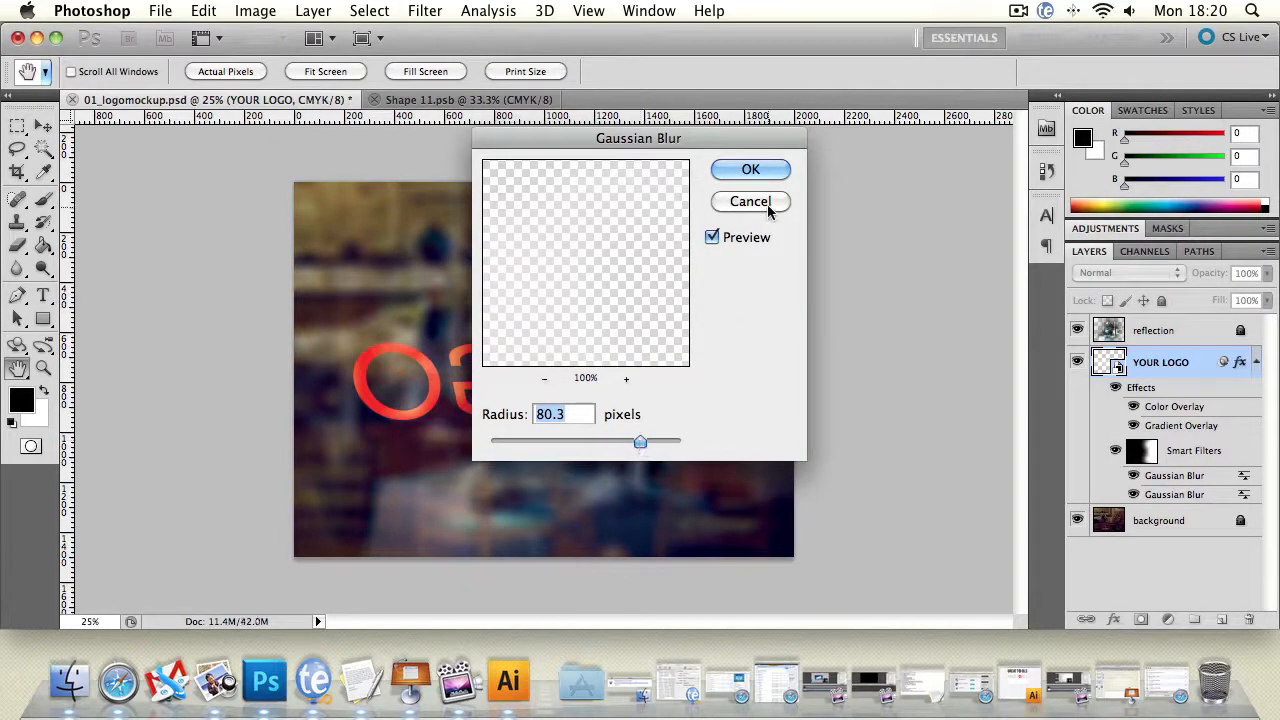
left_click(750, 168)
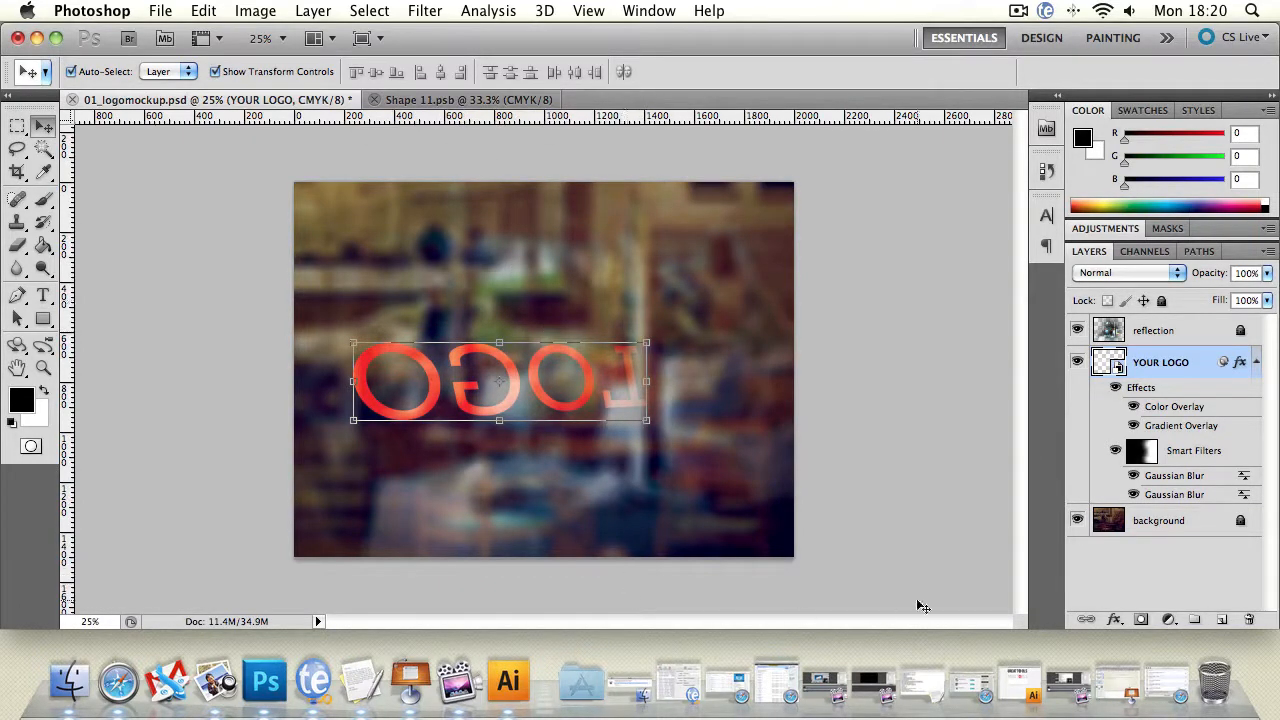
Switch to Illustrator, select the grey-and-red GREAT TOOLS logo in logogreatools.ai and place it in the Photoshop mockup.
left_click(507, 682)
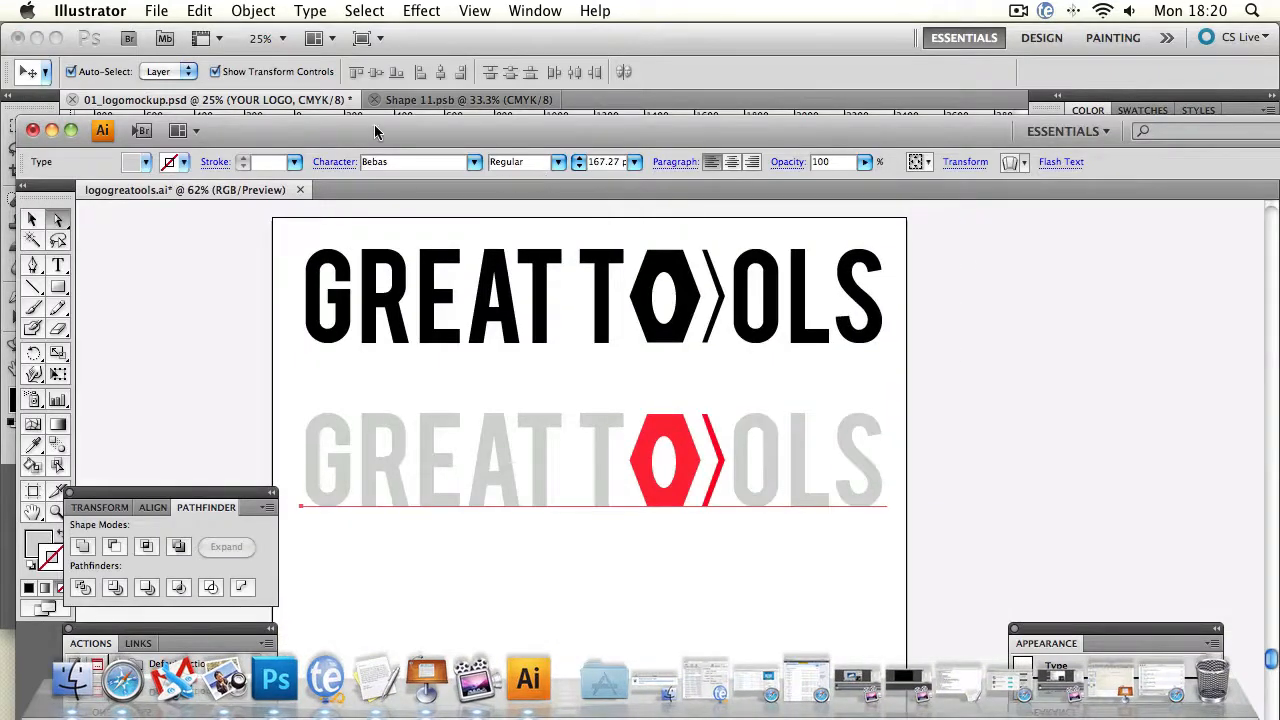
left_click_drag(375, 131, 463, 147)
left_click(126, 235)
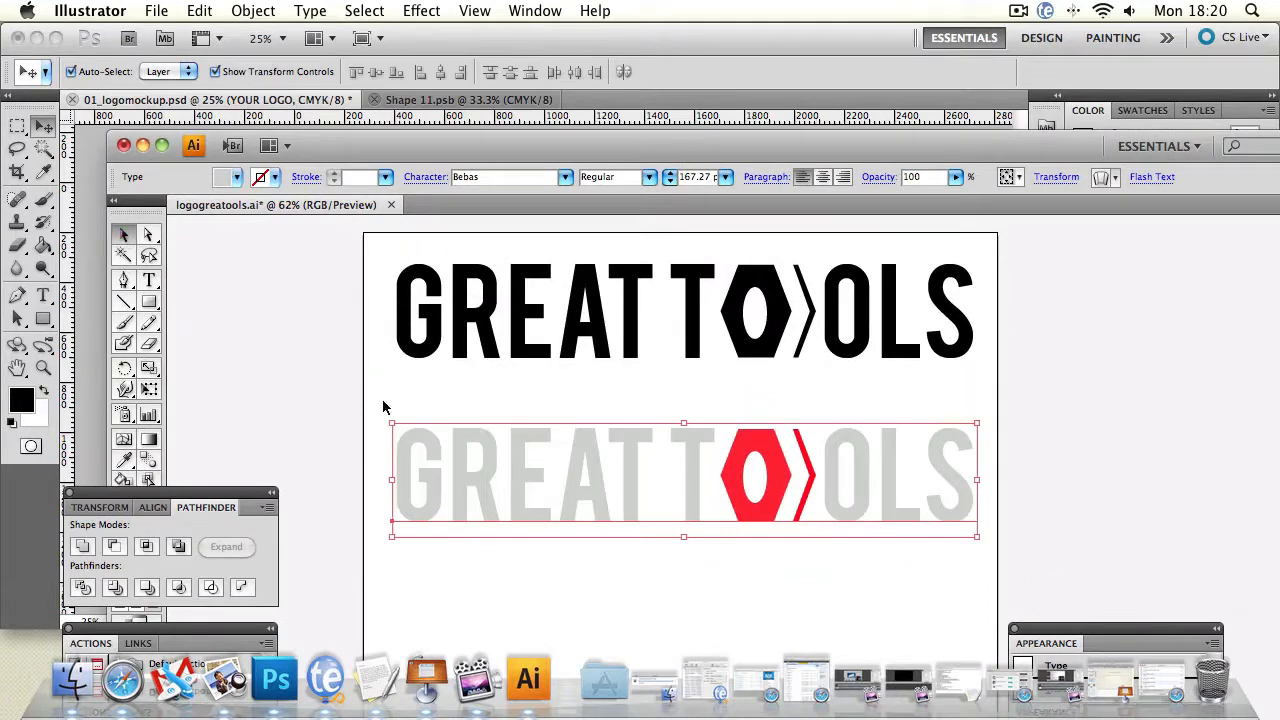
left_click_drag(374, 409, 1080, 590)
left_click_drag(665, 160, 1143, 113)
left_click_drag(907, 398, 362, 234)
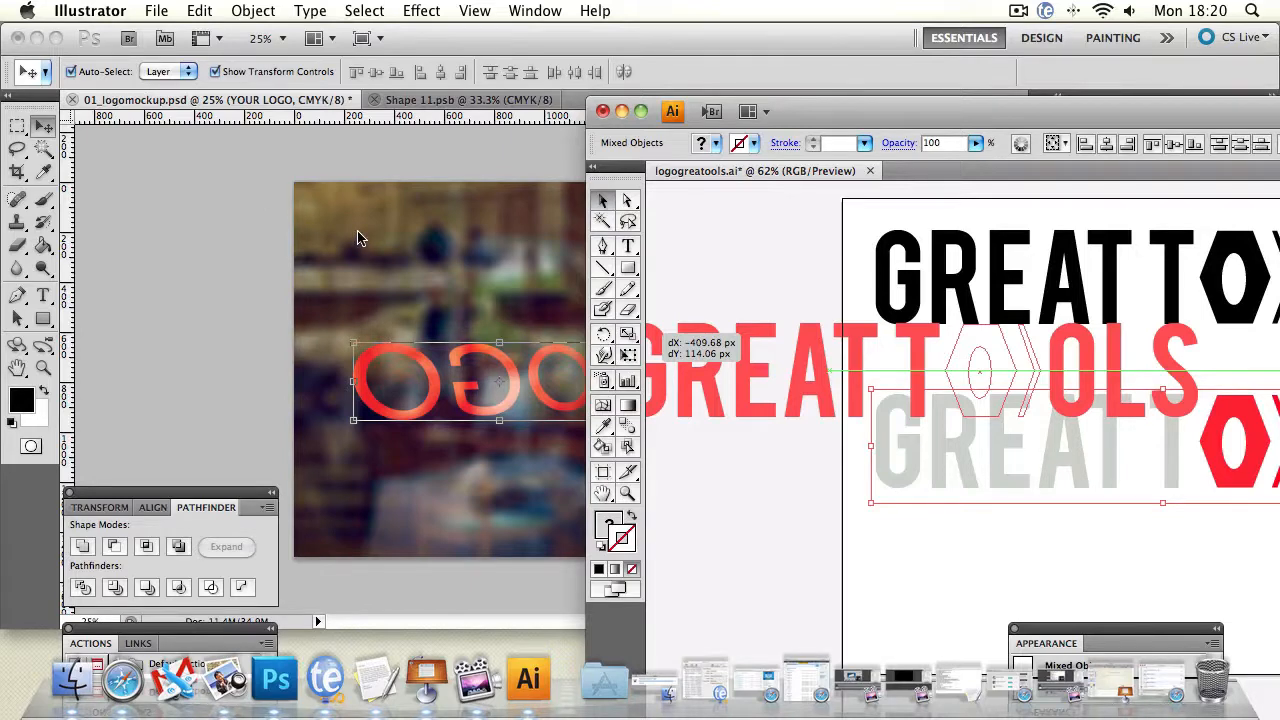
left_click_drag(362, 238, 362, 238)
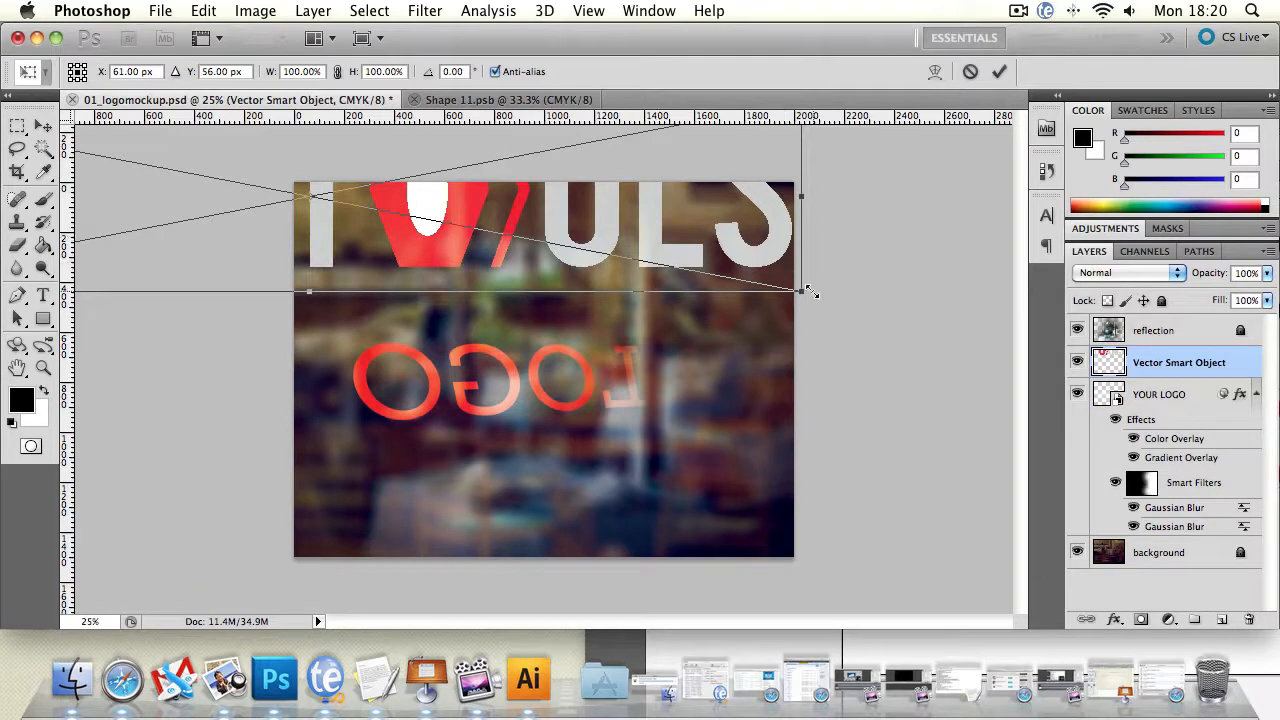
Scale the placed GREAT TOOLS logo to about 38.8% width and 36.5% height and position it above the mirrored LOGO text.
left_click_drag(810, 290, 633, 316)
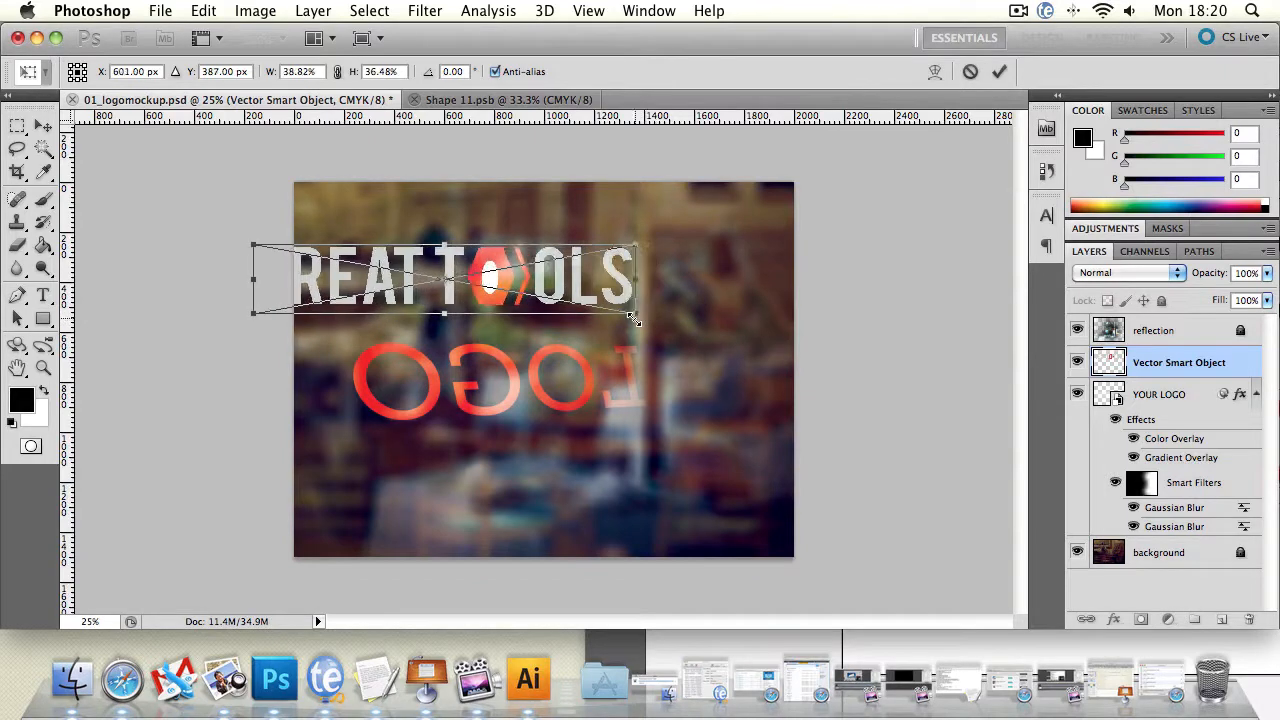
key("Return")
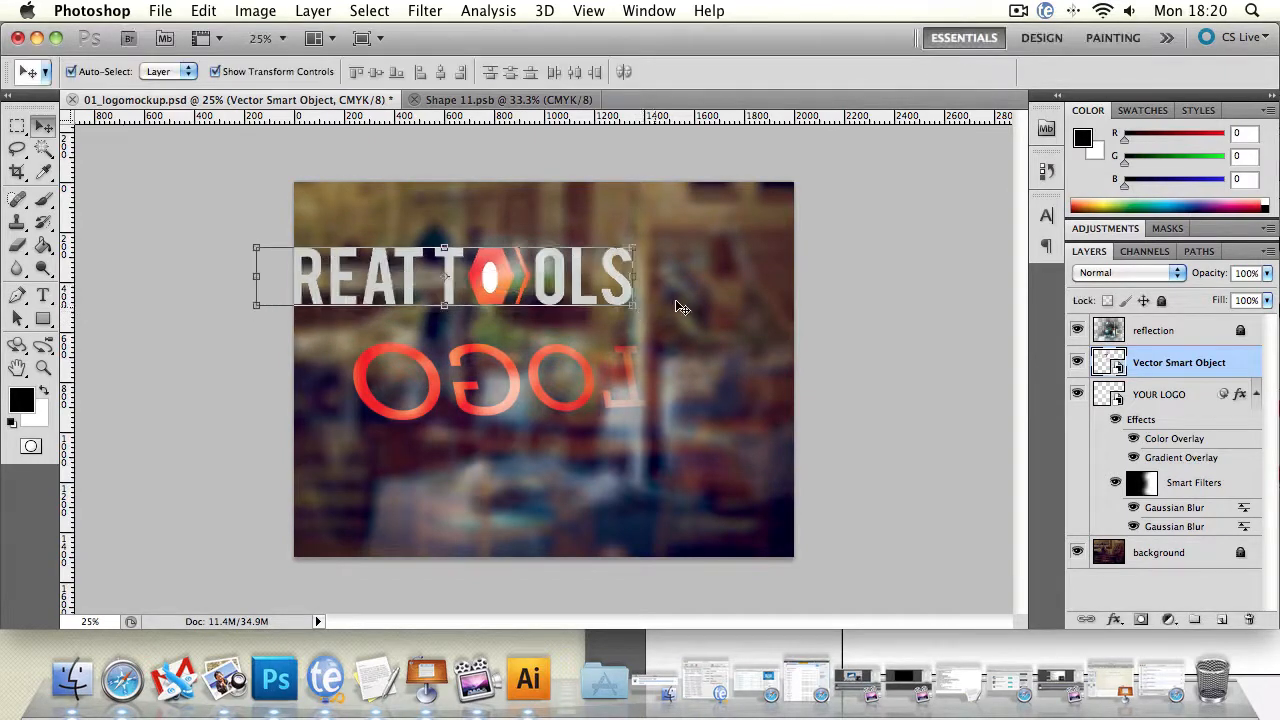
left_click_drag(562, 264, 649, 249)
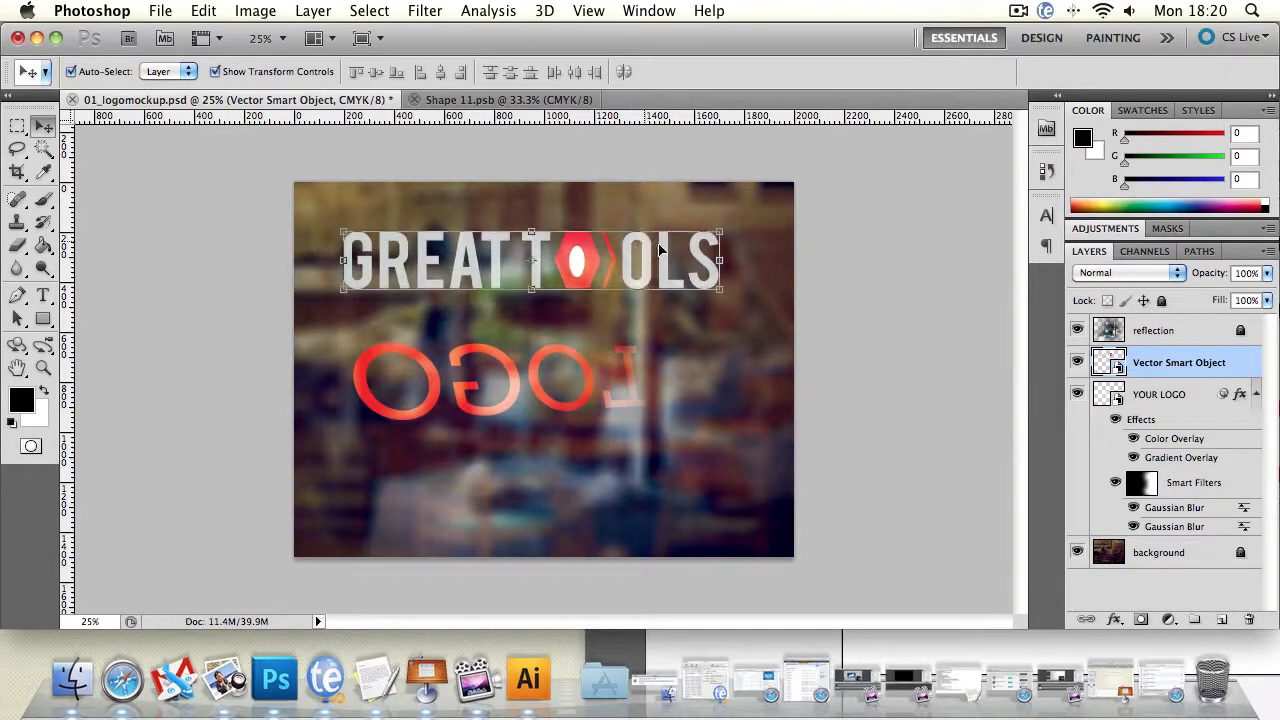
Open the contents of the placed GREAT TOOLS vector smart object for editing in Illustrator.
double_click(1120, 368)
left_click(786, 374)
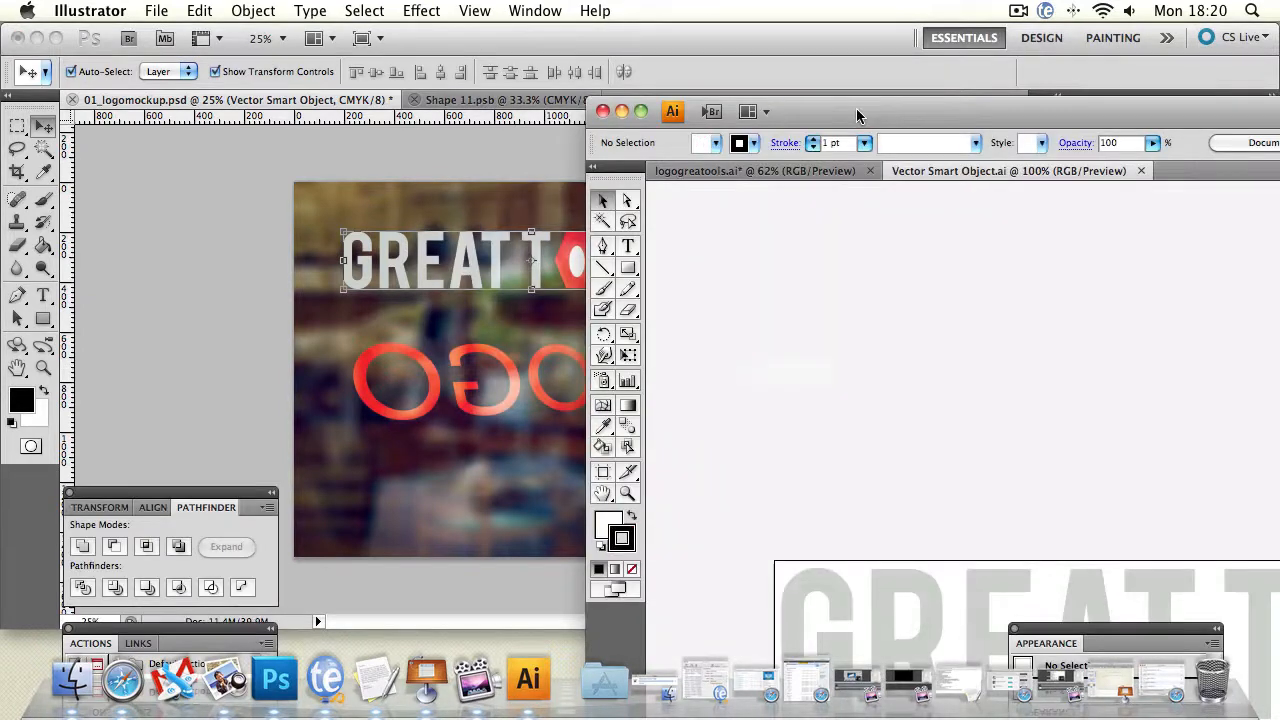
left_click_drag(857, 110, 470, 38)
left_click(190, 420)
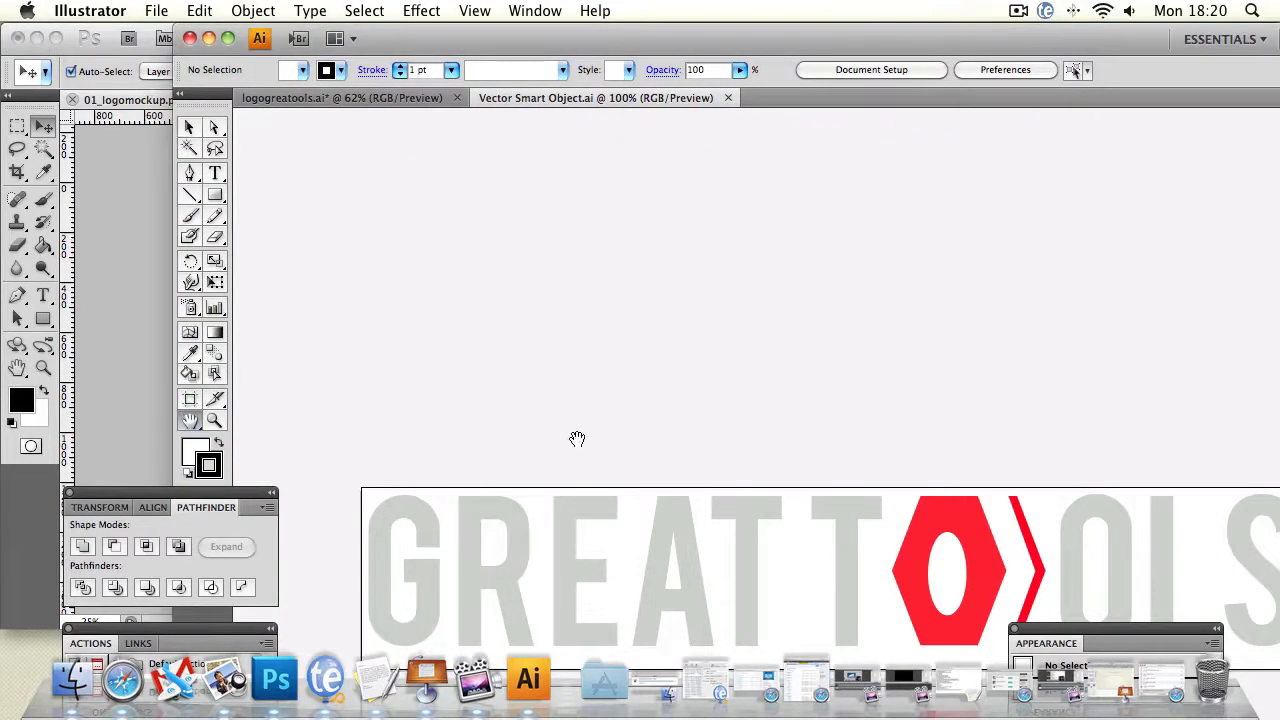
left_click_drag(577, 443, 472, 208)
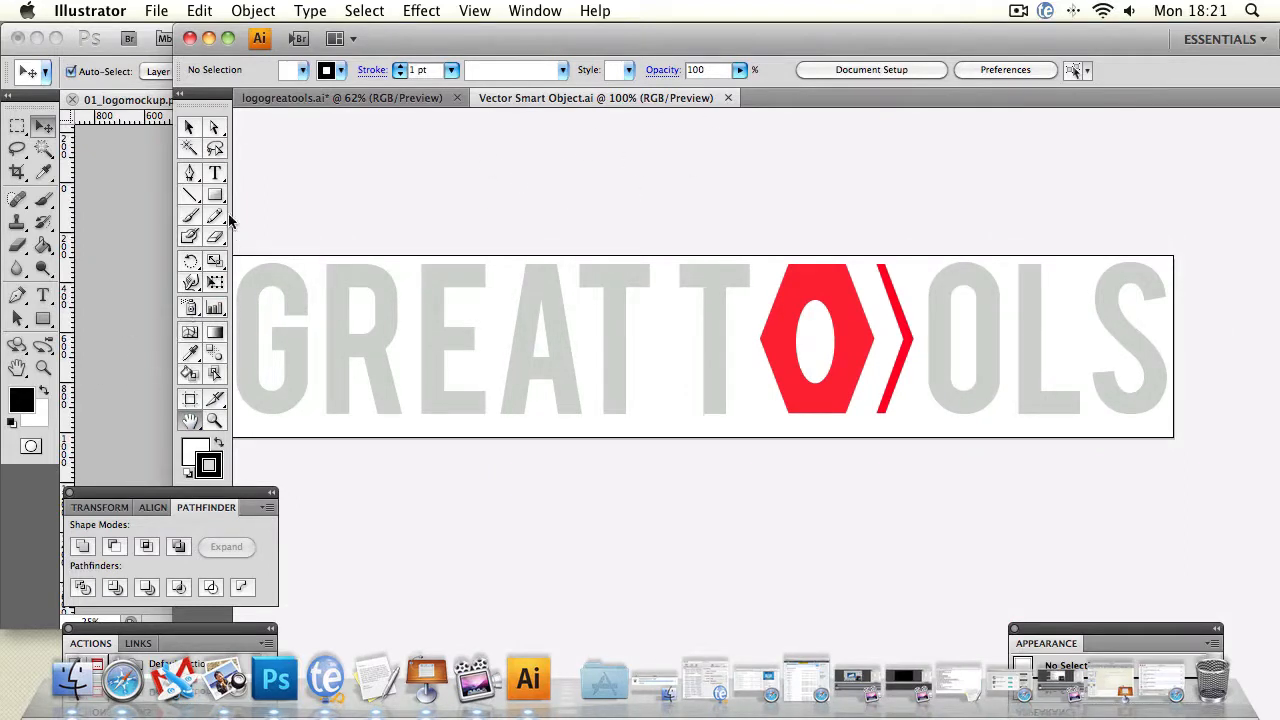
Recolor all of the GREAT TOOLS text to white (#FFFFFF) in Vector Smart Object.ai.
left_click(215, 173)
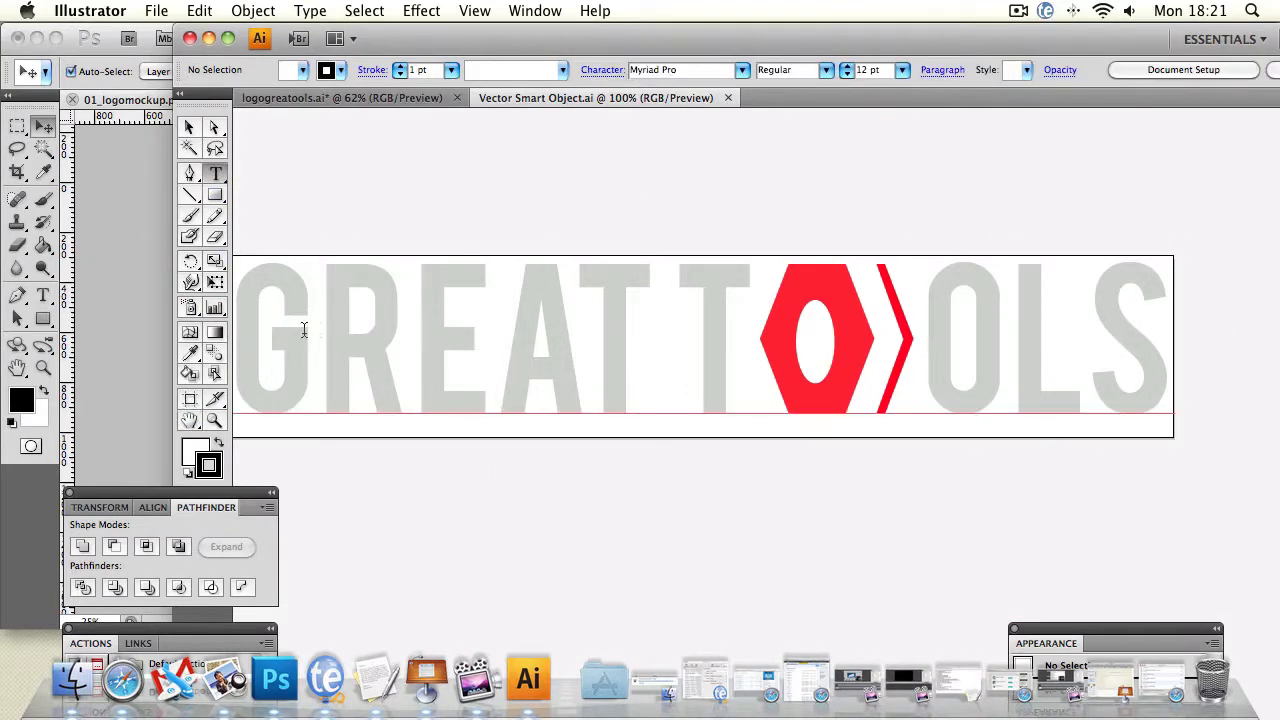
left_click_drag(240, 326, 1204, 371)
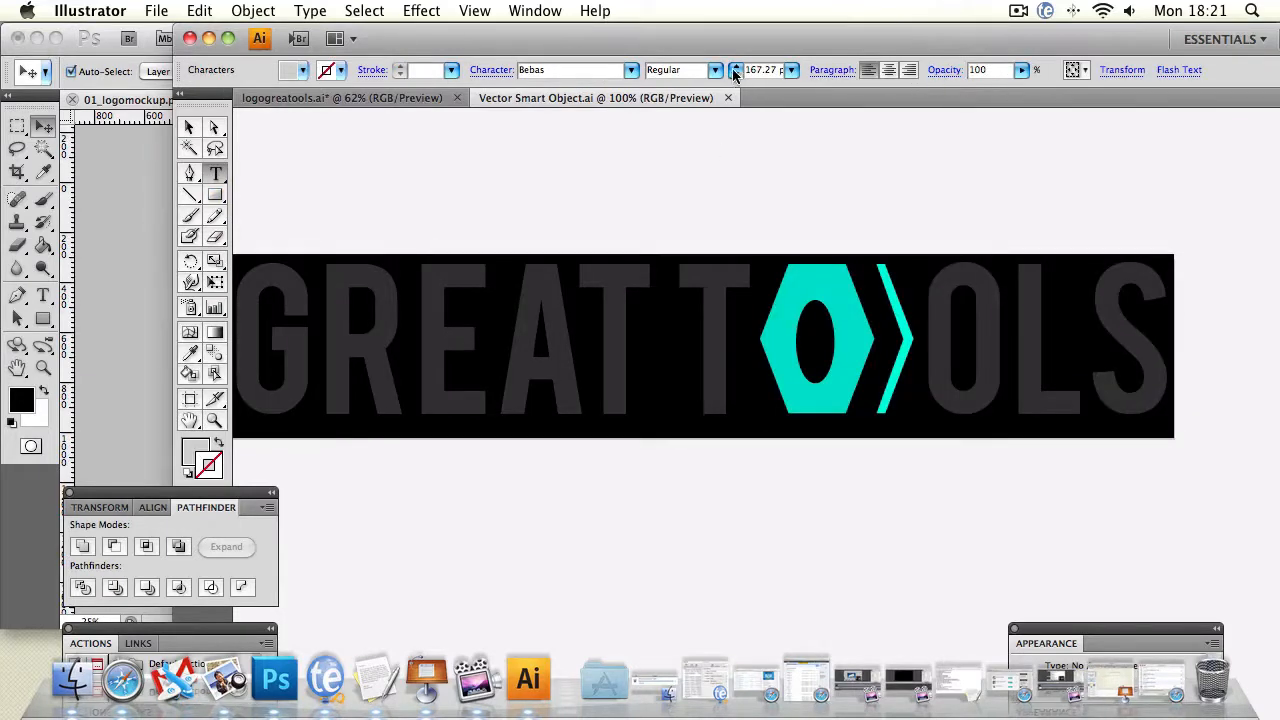
double_click(195, 453)
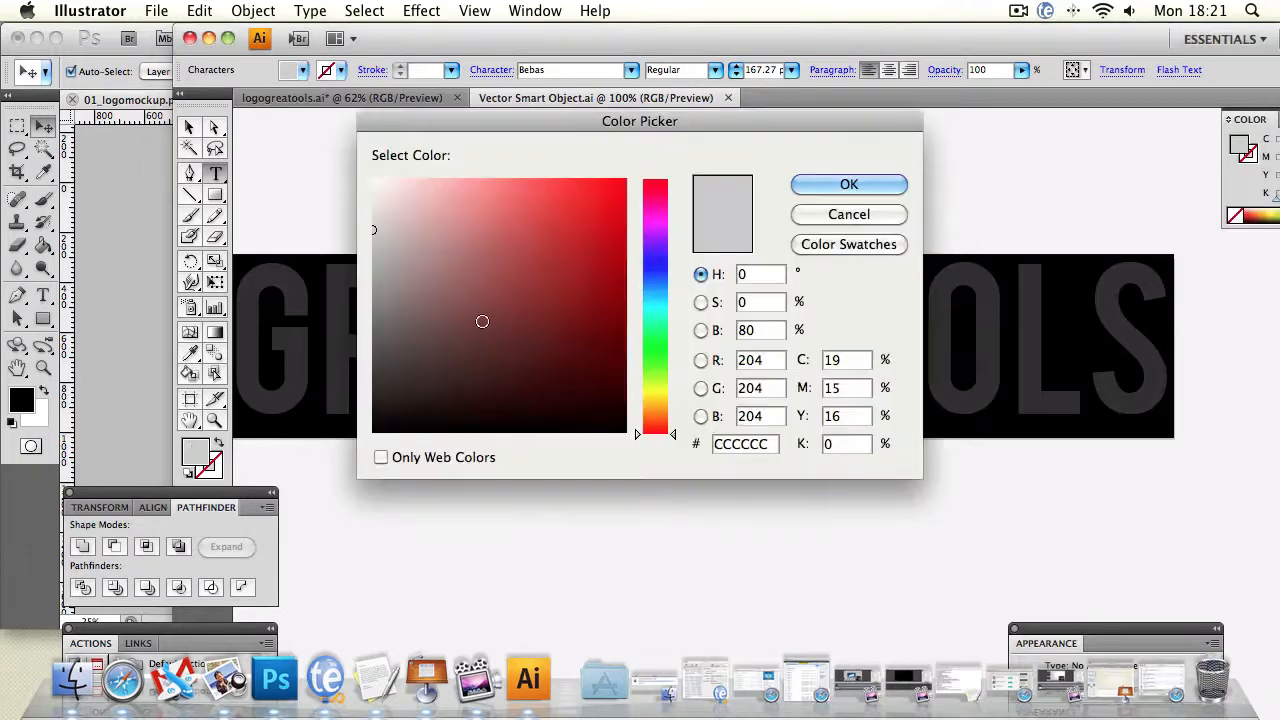
left_click(373, 179)
left_click(848, 184)
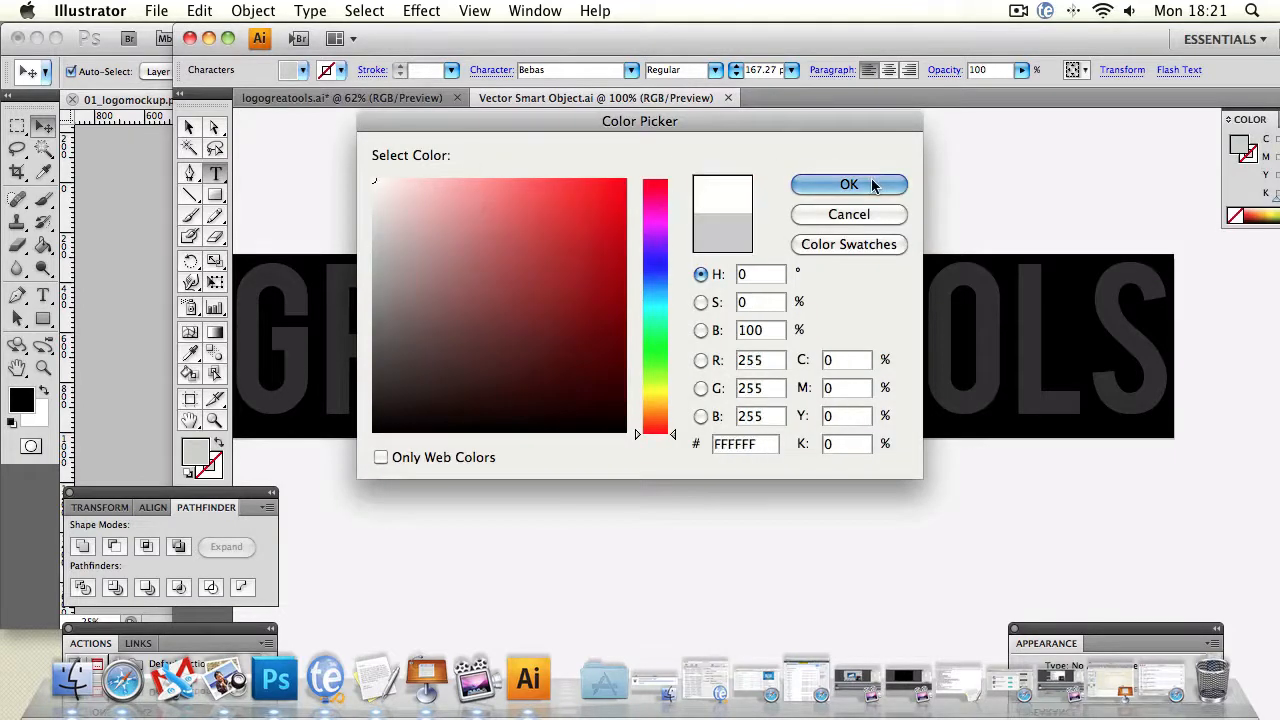
Fill the red hexagon and chevron group with white and save Vector Smart Object.ai.
left_click(190, 127)
left_click(805, 284)
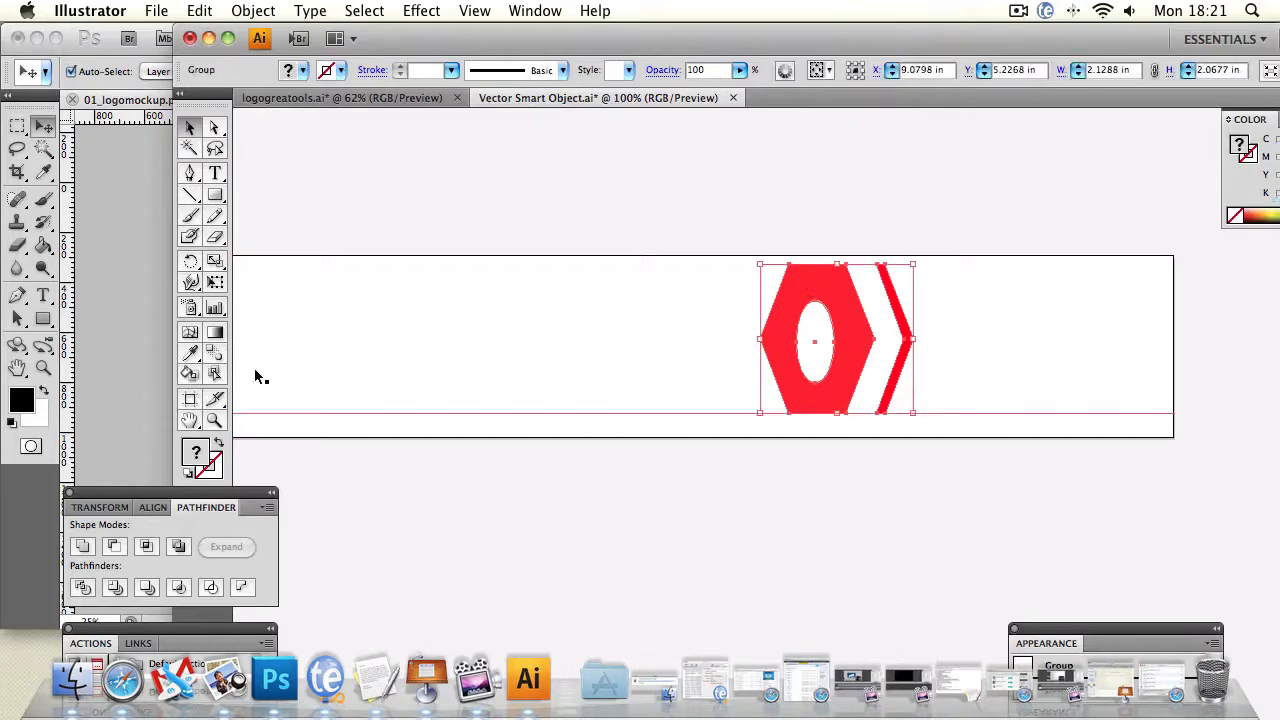
double_click(196, 452)
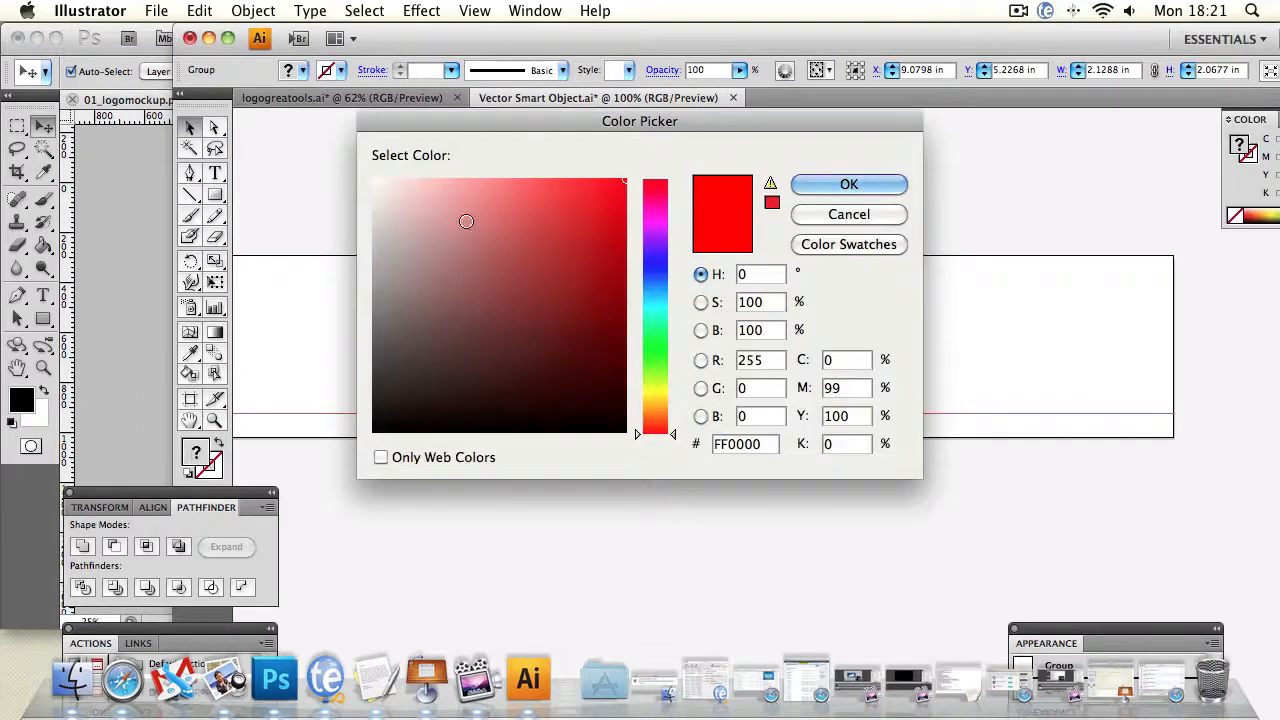
left_click(373, 178)
left_click(893, 182)
left_click(860, 171)
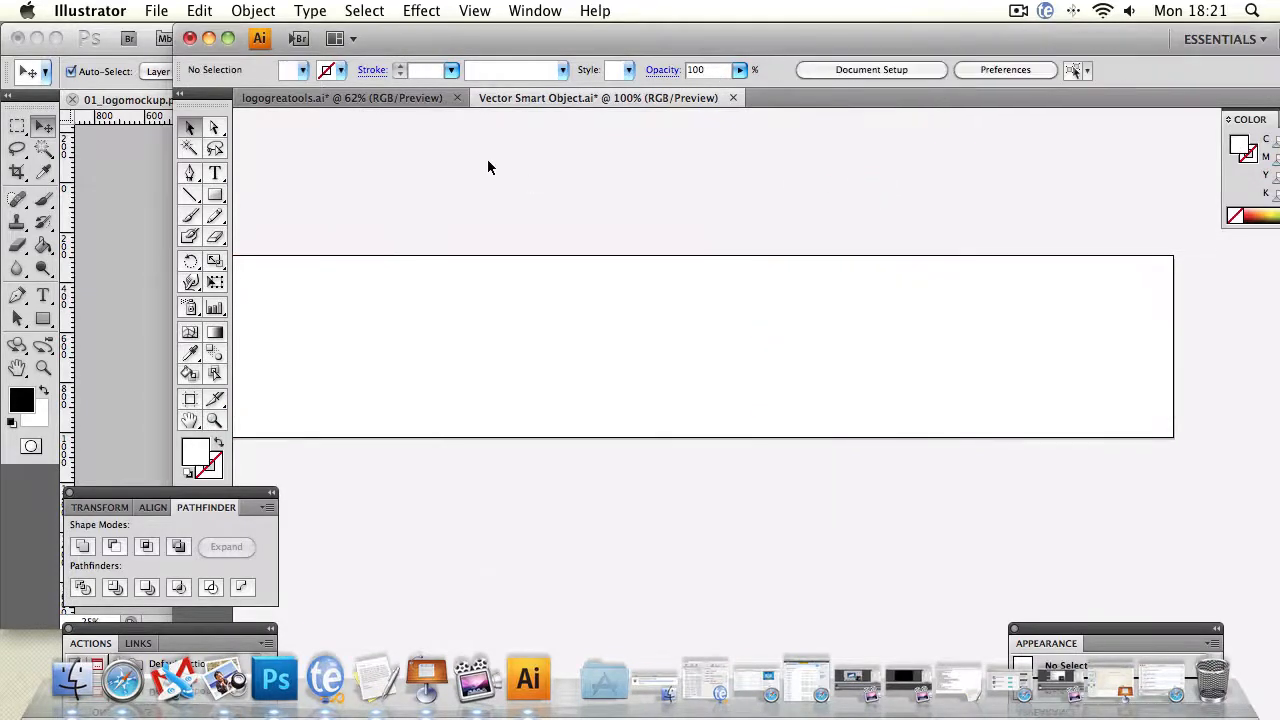
key("super+s")
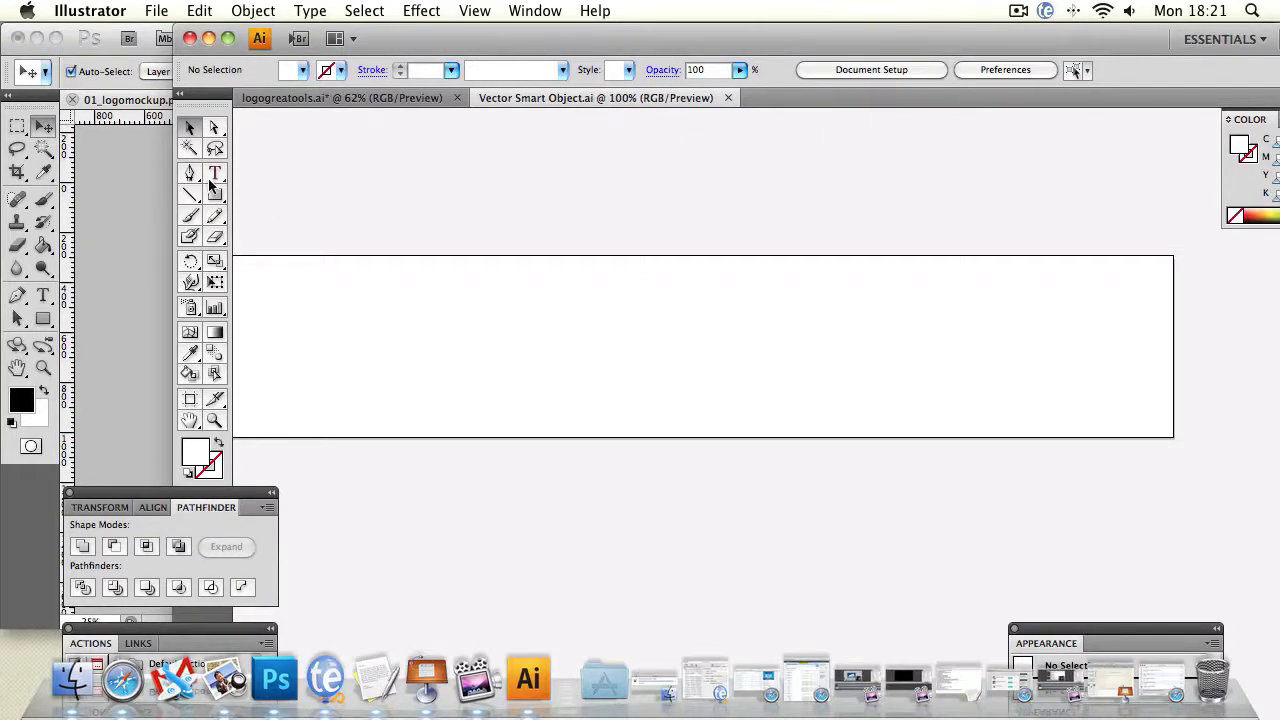
Switch back to Photoshop and copy the Vector Smart Object layer from the mockup into Shape 11.psb.
left_click(148, 190)
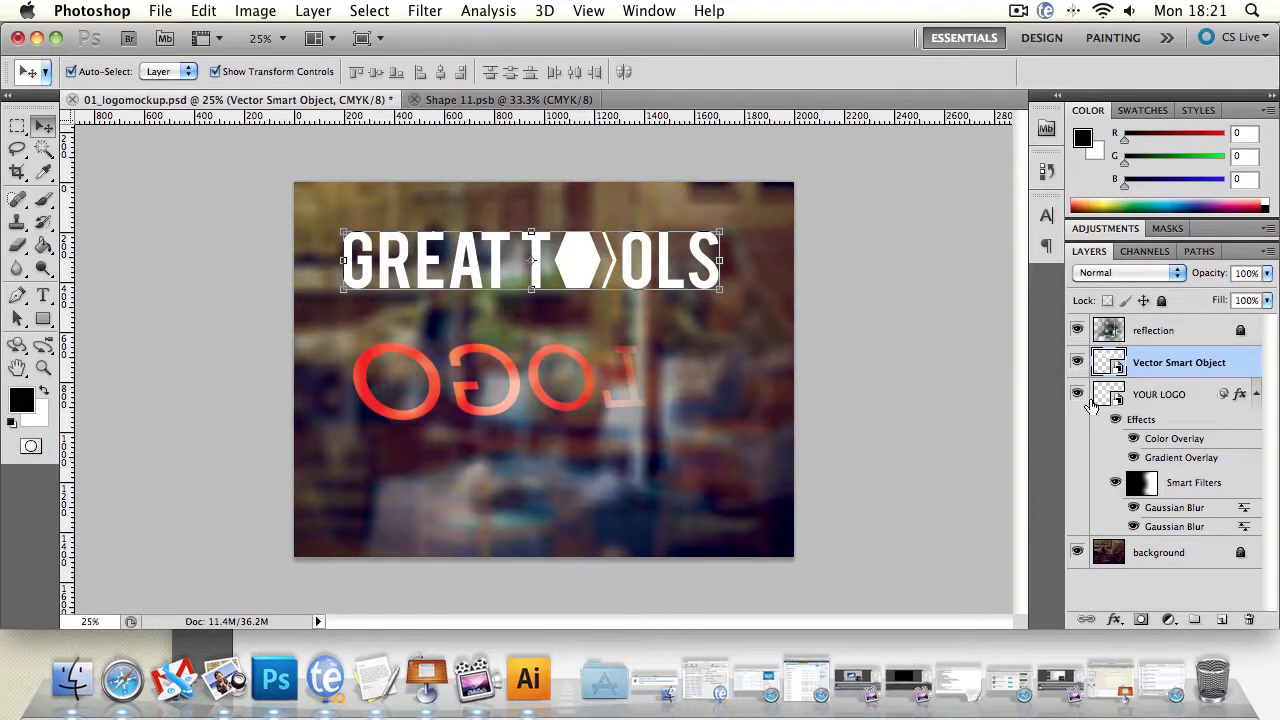
mouse_move(1157, 370)
left_mouse_down()
mouse_move(1164, 392)
mouse_move(1133, 370)
left_mouse_up()
left_click(537, 100)
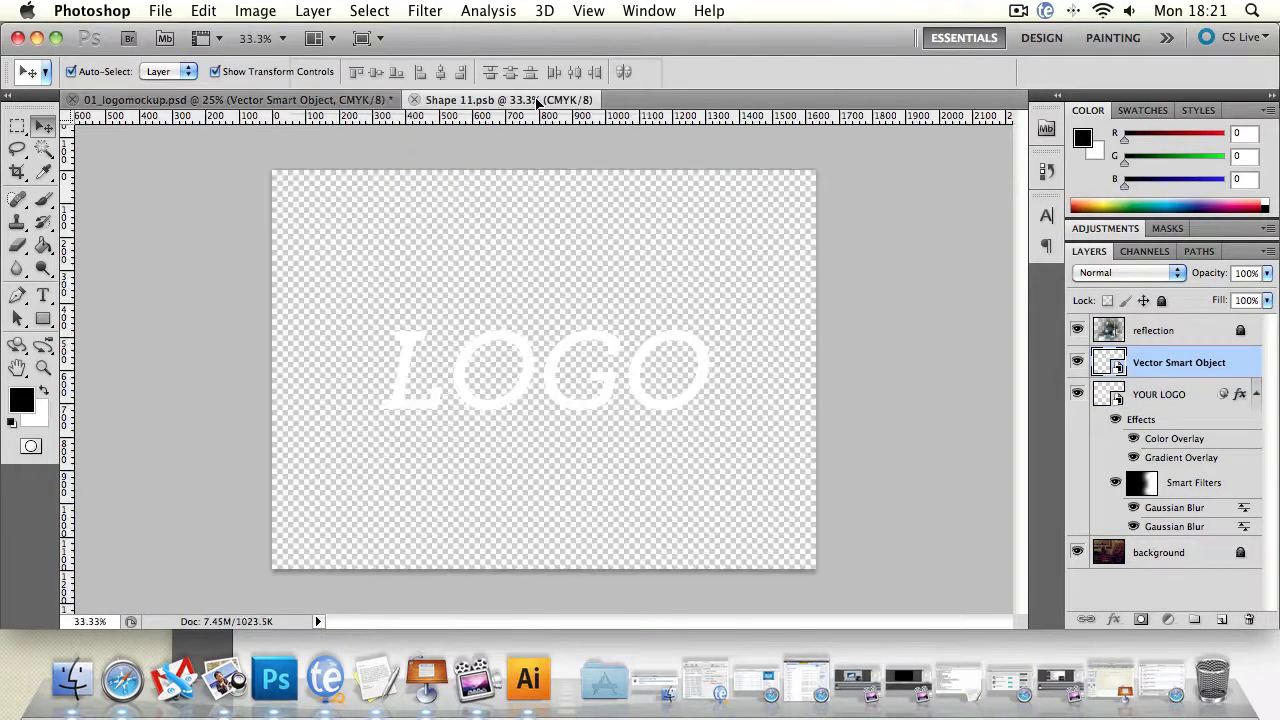
left_click_drag(537, 100, 588, 292)
Delete the LOGO text layer in Shape 11.psb, center the GREAT TOOLS logo on the canvas, save and return to the mockup.
left_click(620, 376)
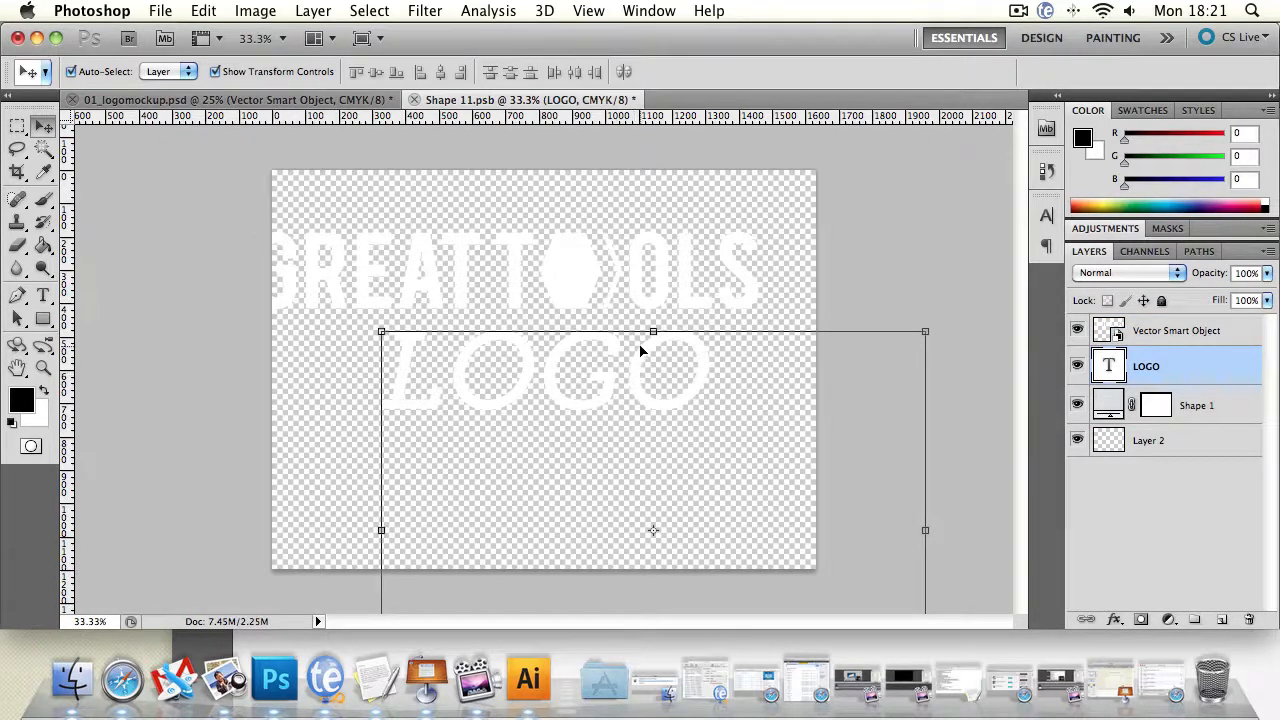
left_click_drag(1182, 376, 1249, 620)
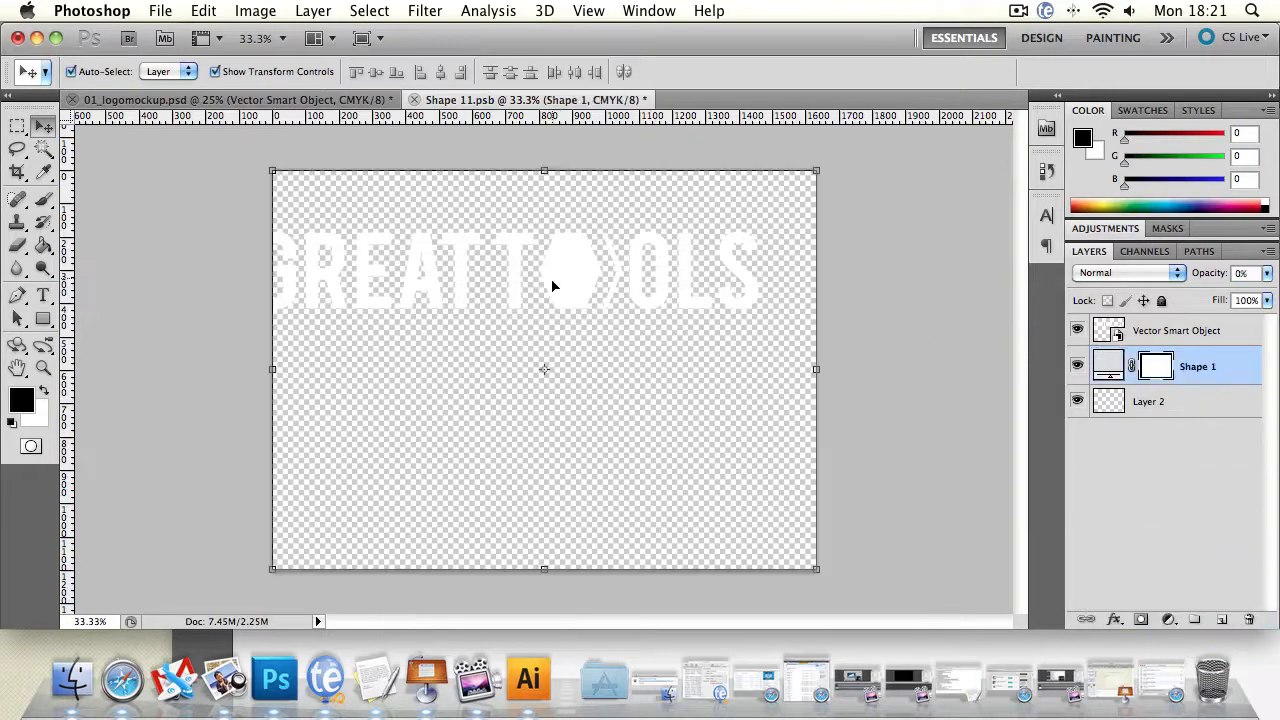
left_click_drag(577, 270, 613, 373)
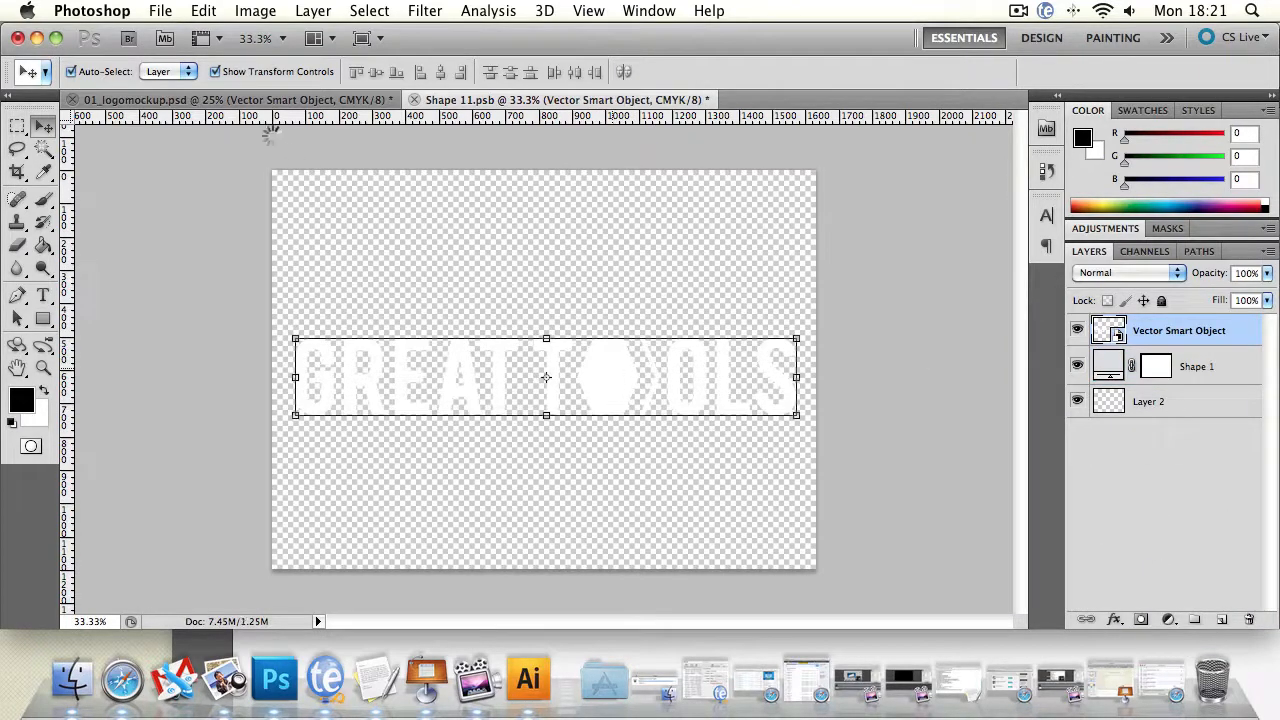
left_click(283, 100)
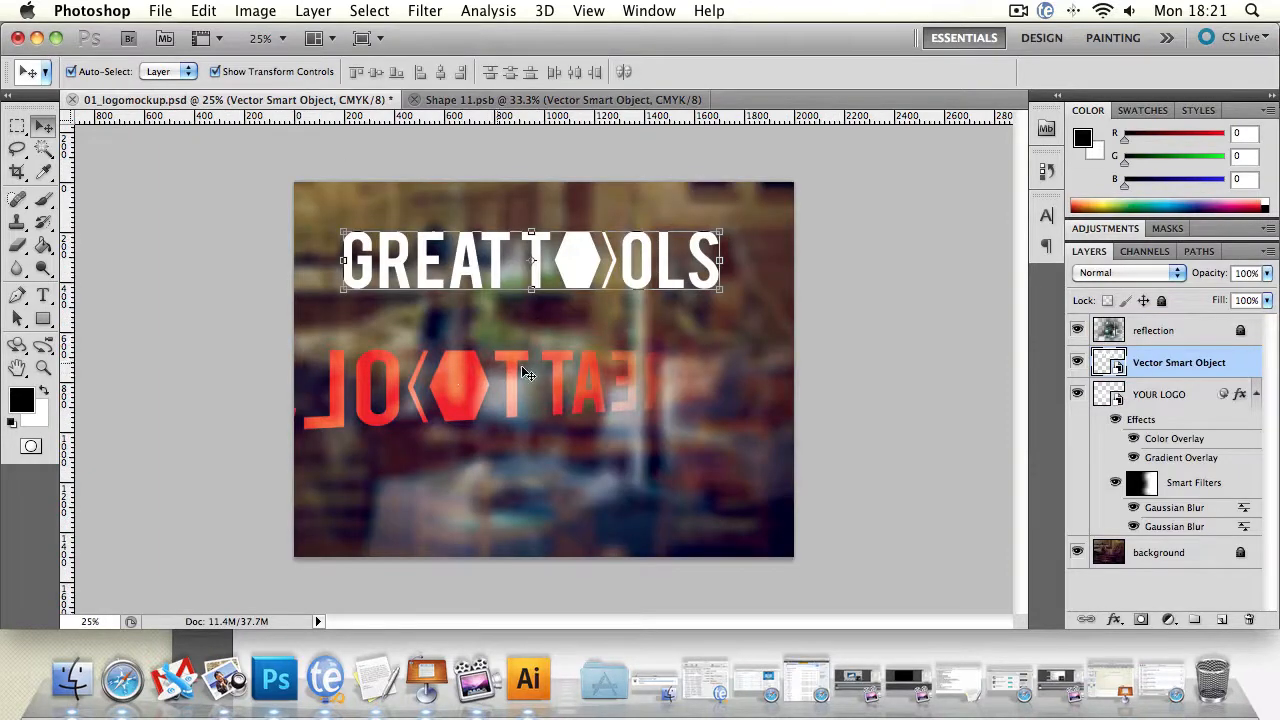
Step back through the edits in 01_logomockup.psd until the original YOUR LOGO sticker artwork is restored.
left_click(529, 390)
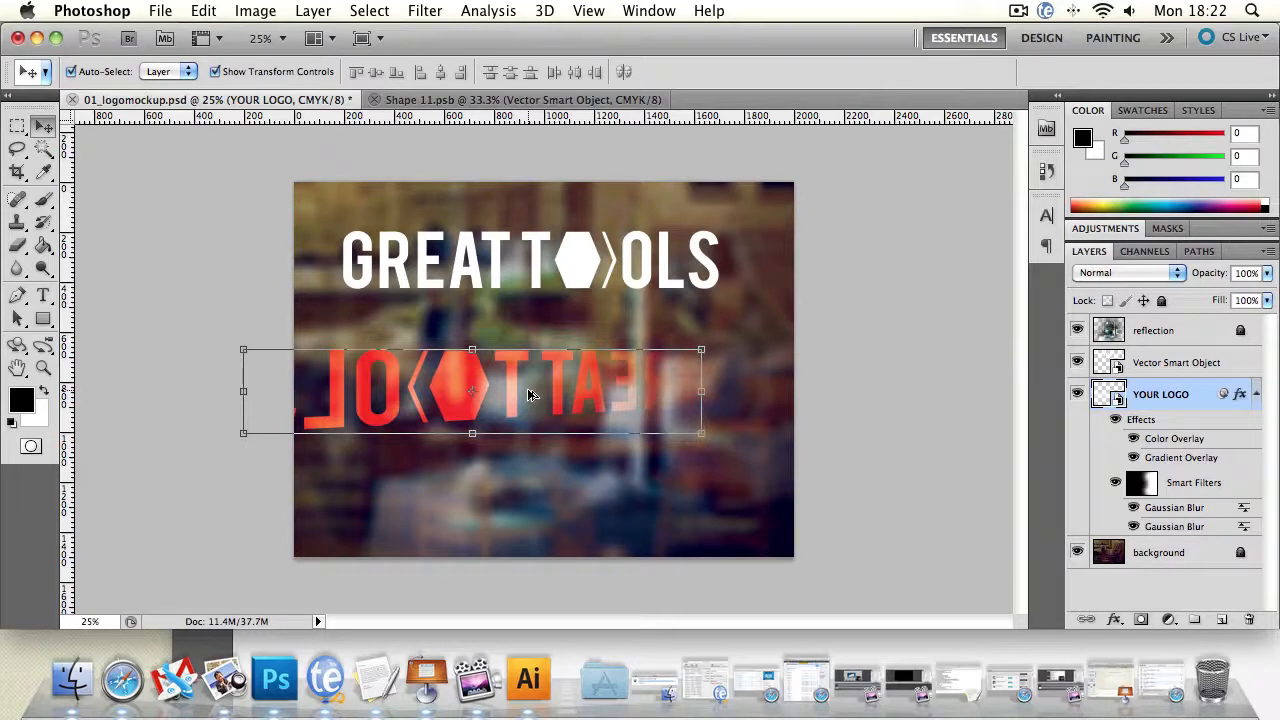
key("super+alt+z")
key("super+alt+z")
key("super+alt+z")
key("super+alt+z")
key("super+alt+z")
key("super+alt+z")
key("super+alt+z")
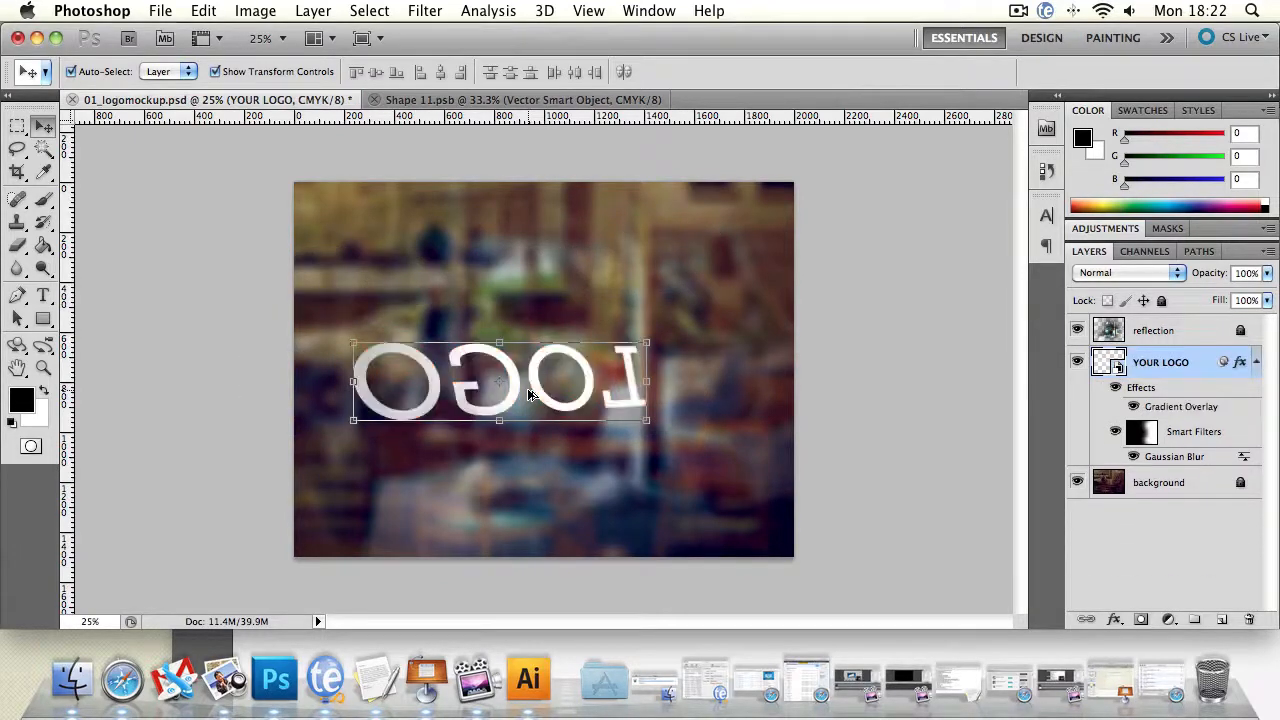
key("super+alt+z")
key("super+alt+z")
key("super+alt+z")
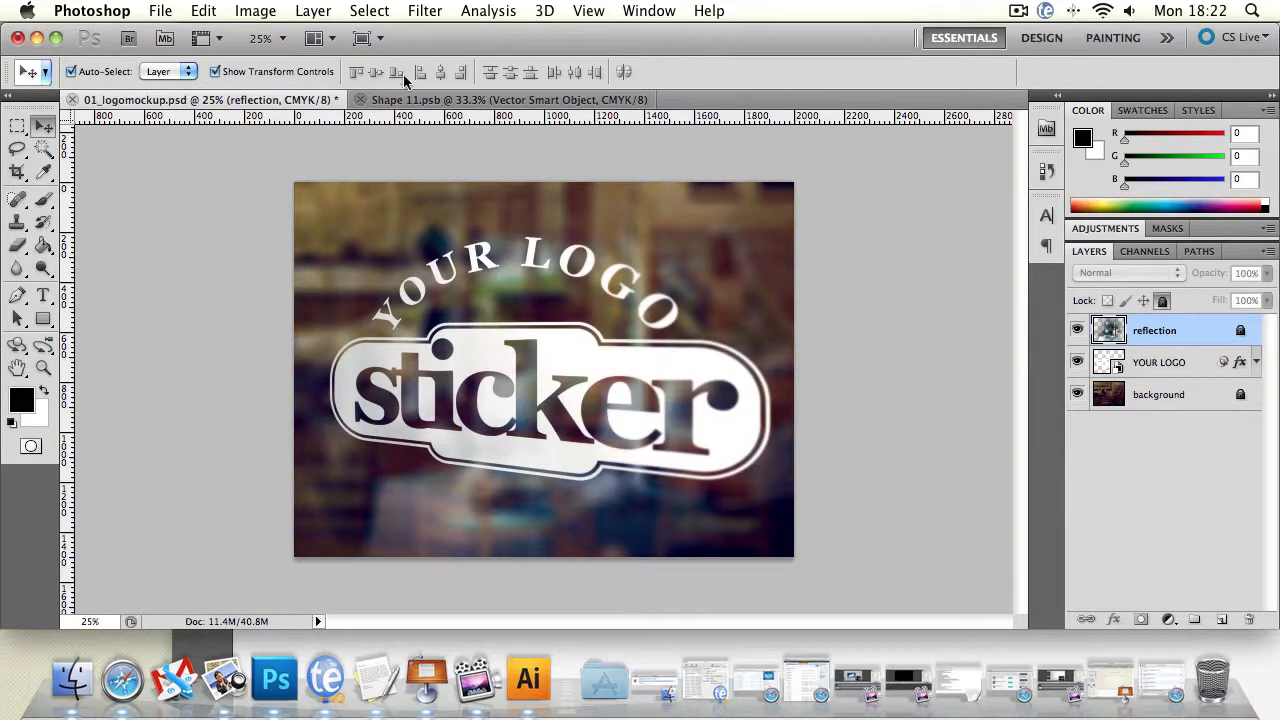
Open the contents of the restored YOUR LOGO smart object, view the original sticker artwork and close the document.
left_click(1170, 364)
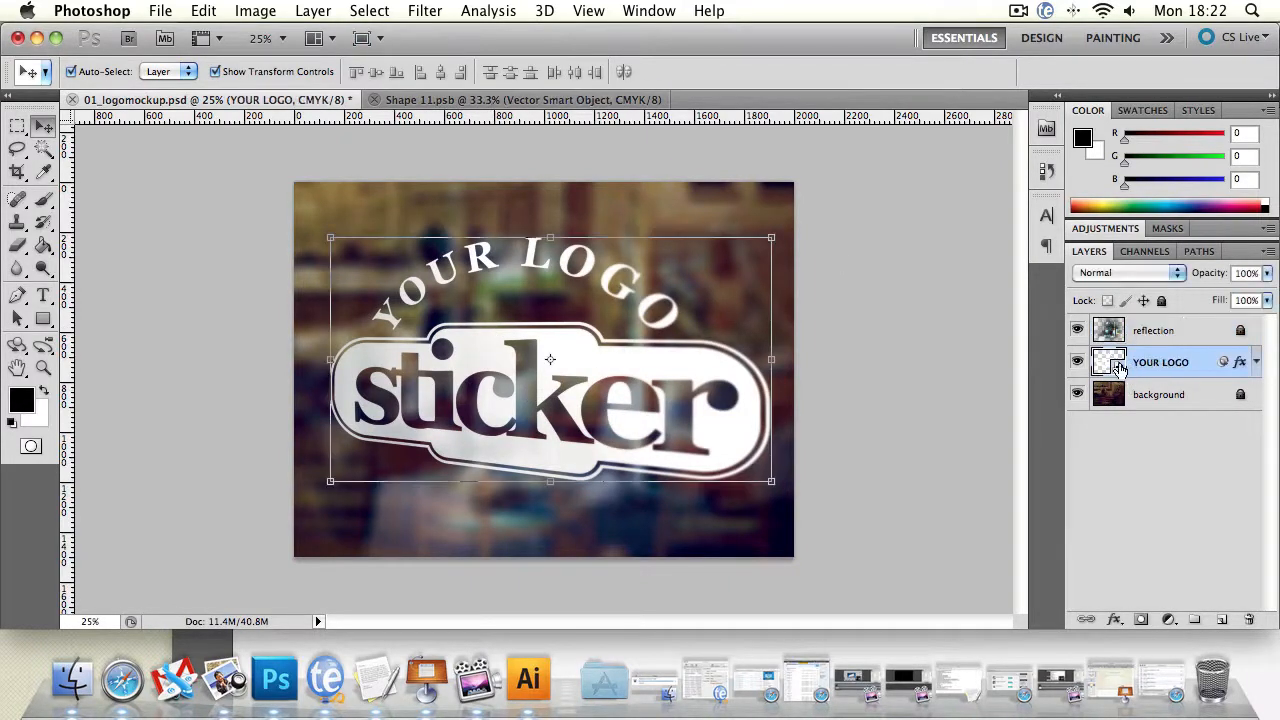
double_click(1118, 366)
left_click(792, 375)
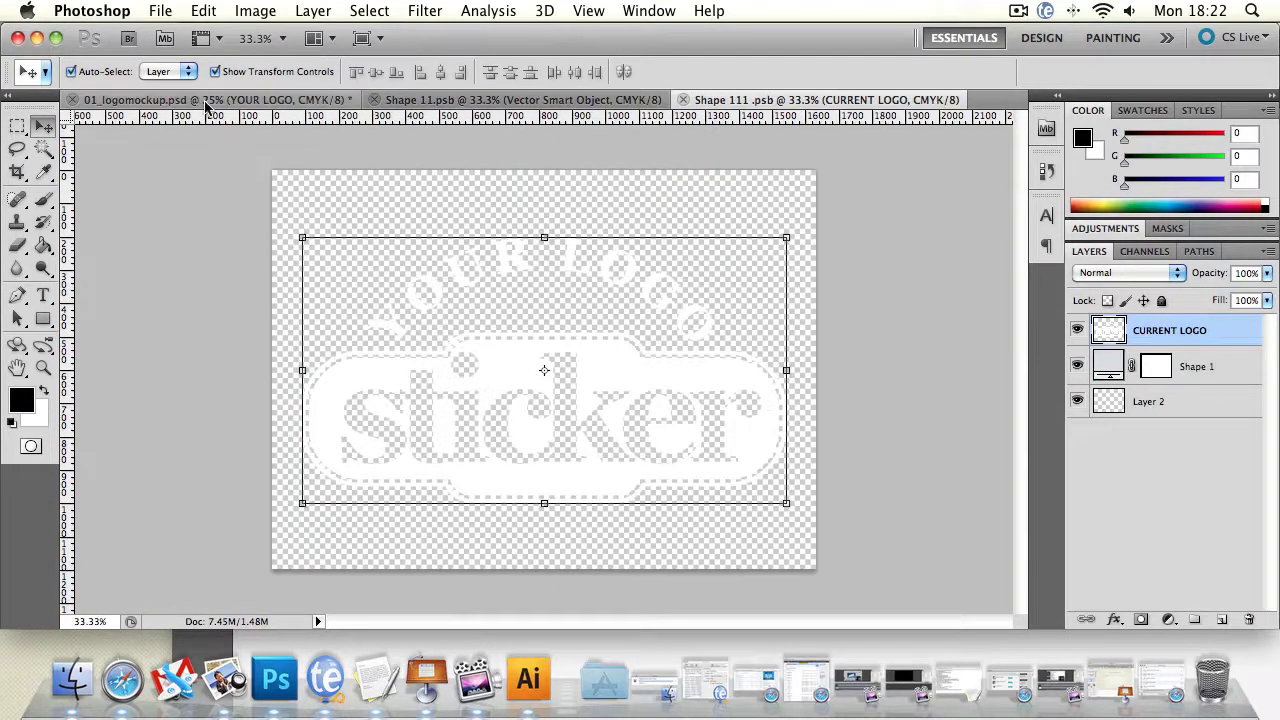
left_click(683, 100)
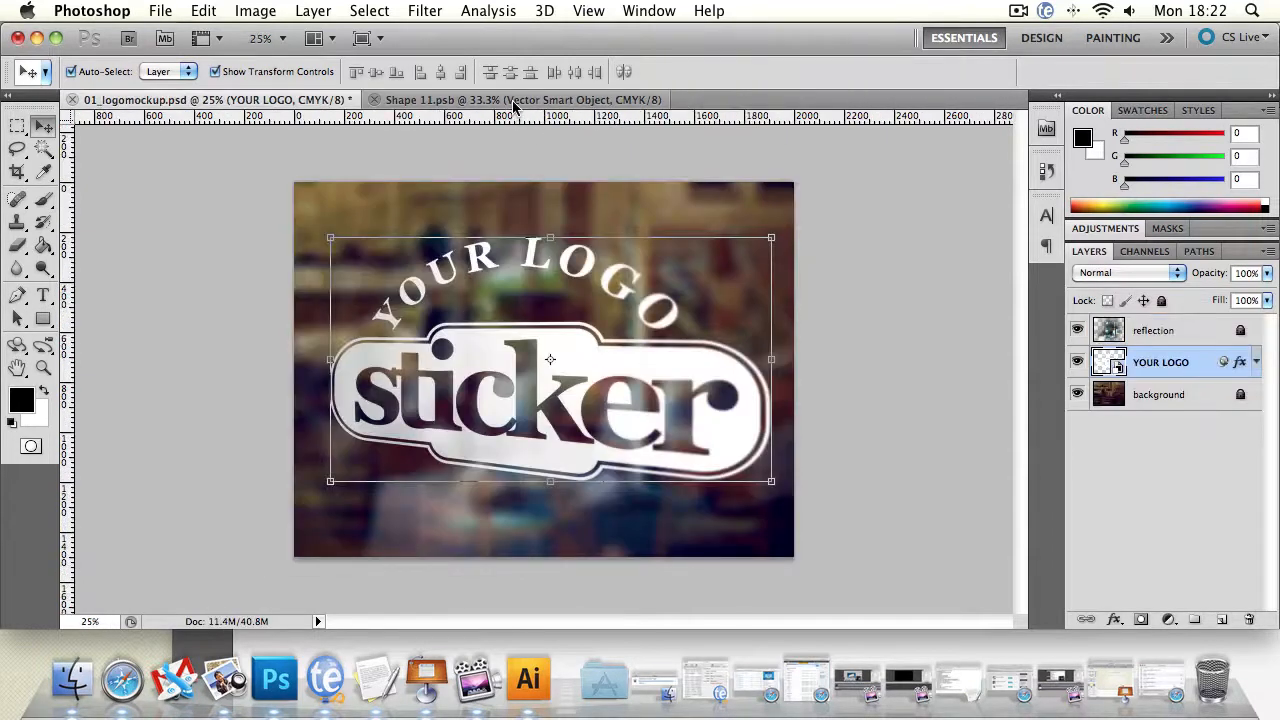
Check Shape 11.psb against the 01_logomockup.psd mockup and deselect the YOUR LOGO layer.
left_click(513, 103)
left_click(358, 102)
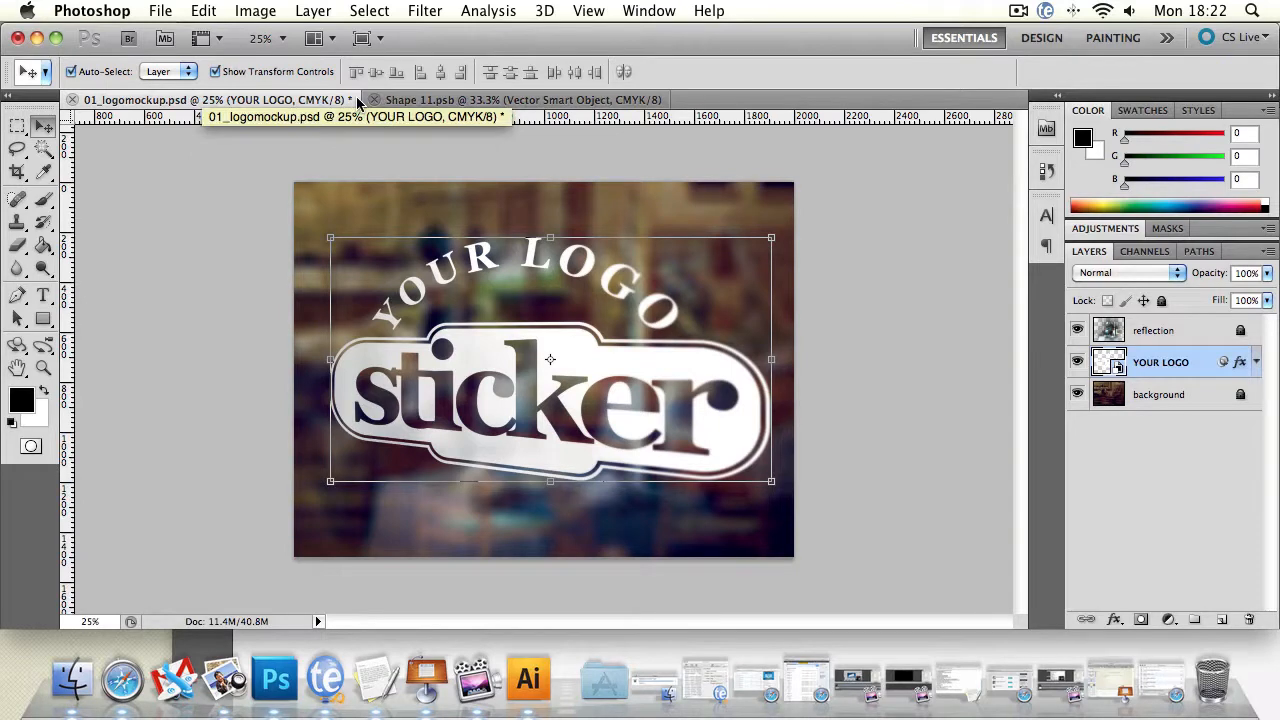
left_click(175, 191)
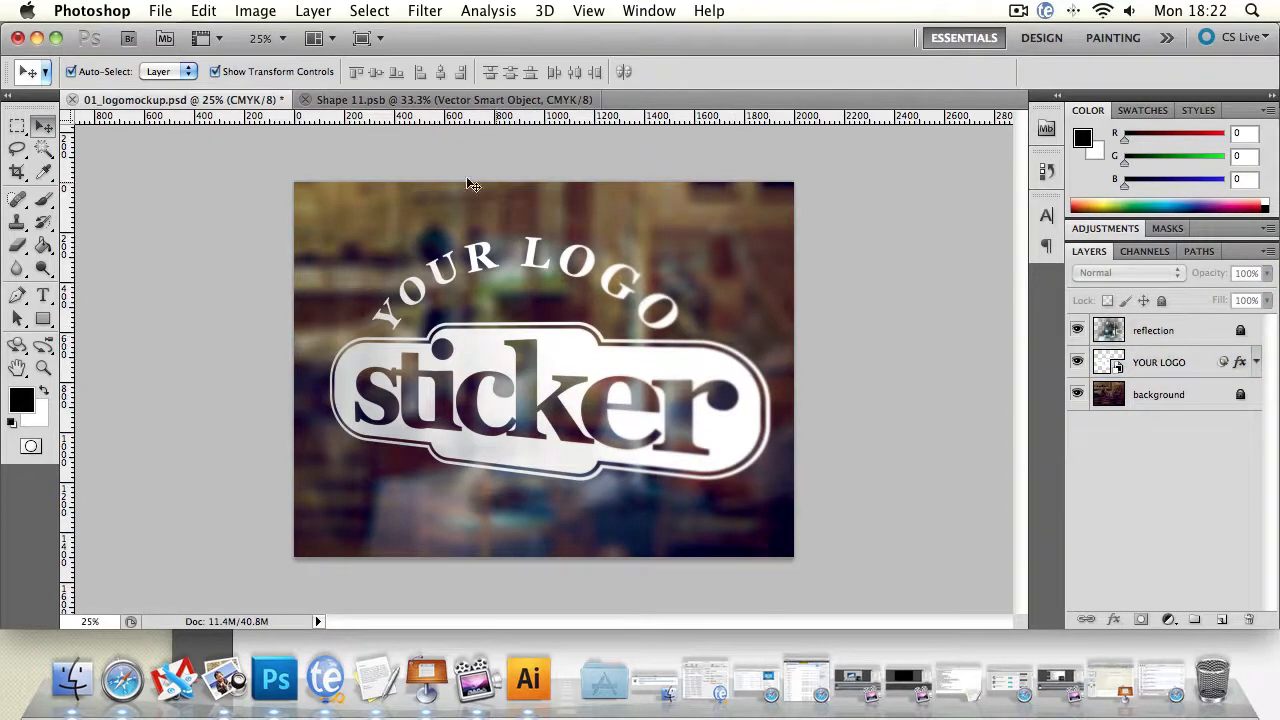
Try to paint on the 01_logomockup.psd sticker artwork with the Brush tool while no layer is selected.
left_click(43, 199)
left_click(336, 238)
left_click(790, 264)
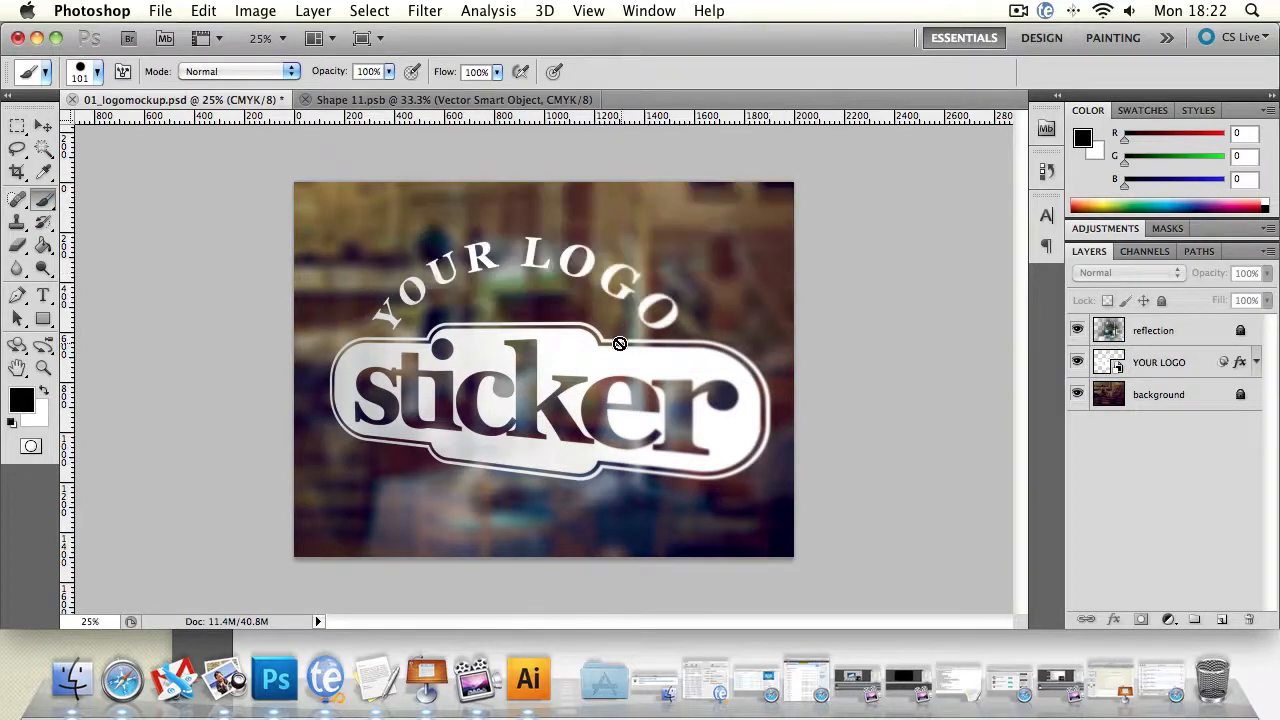
left_click(619, 343)
left_click(812, 264)
Rasterize the YOUR LOGO smart object layer and brush broad black strokes across the sticker artwork.
left_click(1135, 362)
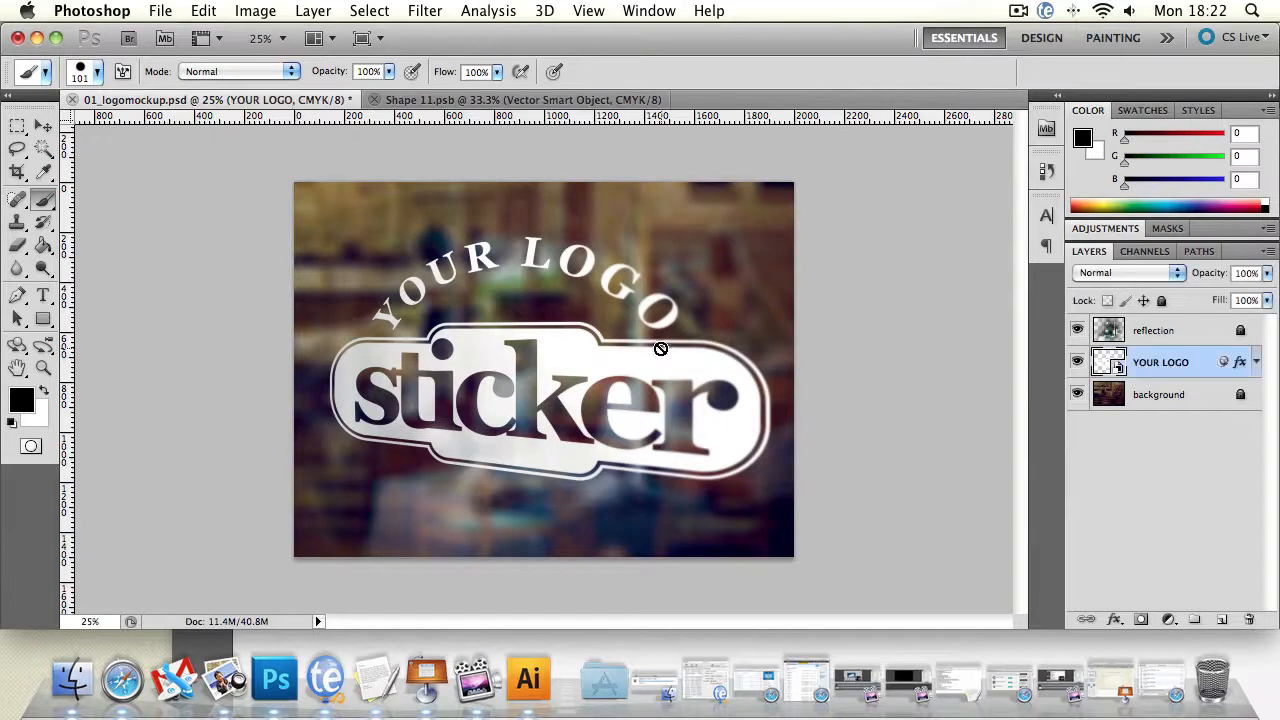
left_click(660, 348)
left_click(790, 284)
mouse_move(660, 346)
left_mouse_down()
mouse_move(418, 327)
mouse_move(342, 336)
mouse_move(630, 363)
mouse_move(689, 386)
mouse_move(362, 370)
mouse_move(676, 396)
mouse_move(395, 384)
mouse_move(465, 365)
mouse_move(412, 337)
mouse_move(597, 399)
mouse_move(677, 404)
mouse_move(555, 393)
mouse_move(536, 428)
mouse_move(497, 448)
mouse_move(656, 404)
mouse_move(760, 426)
mouse_move(721, 423)
mouse_move(707, 283)
mouse_move(505, 450)
mouse_move(530, 258)
left_mouse_up()
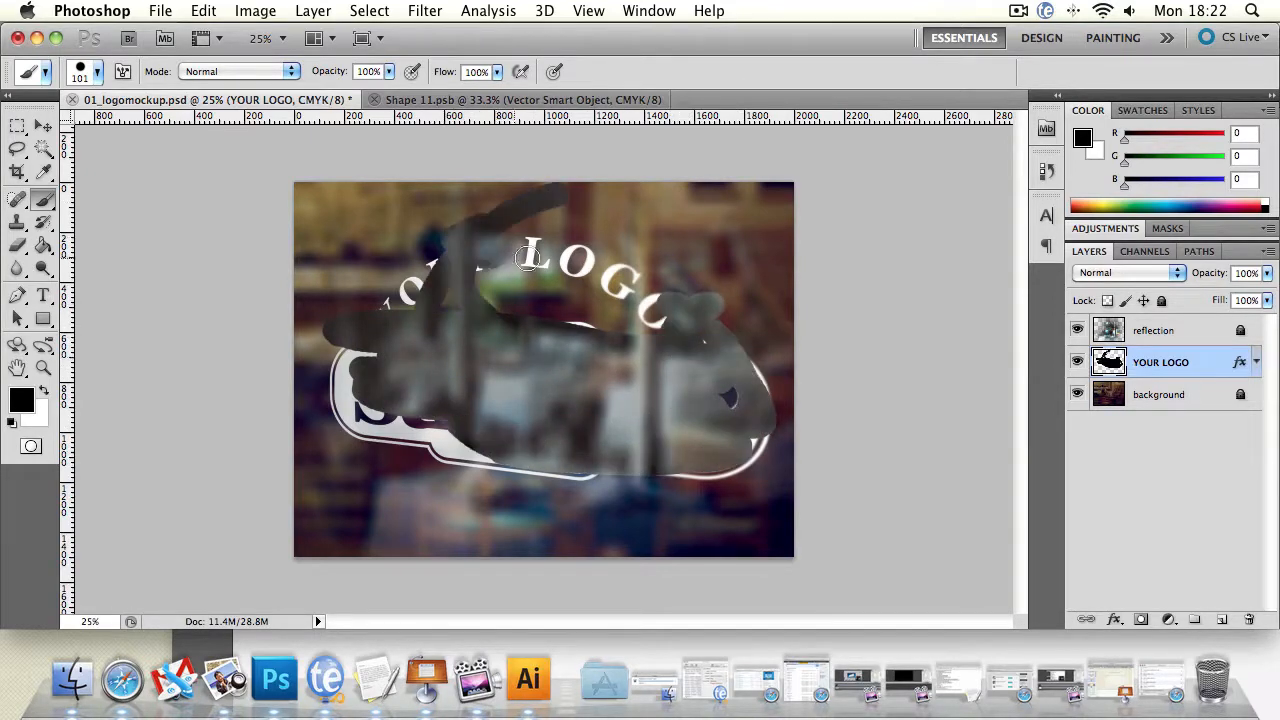
Undo the brush strokes and the rasterizing of the YOUR LOGO layer.
key("alt+super+z")
key("alt+super+z")
key("alt+super+z")
key("alt+super+z")
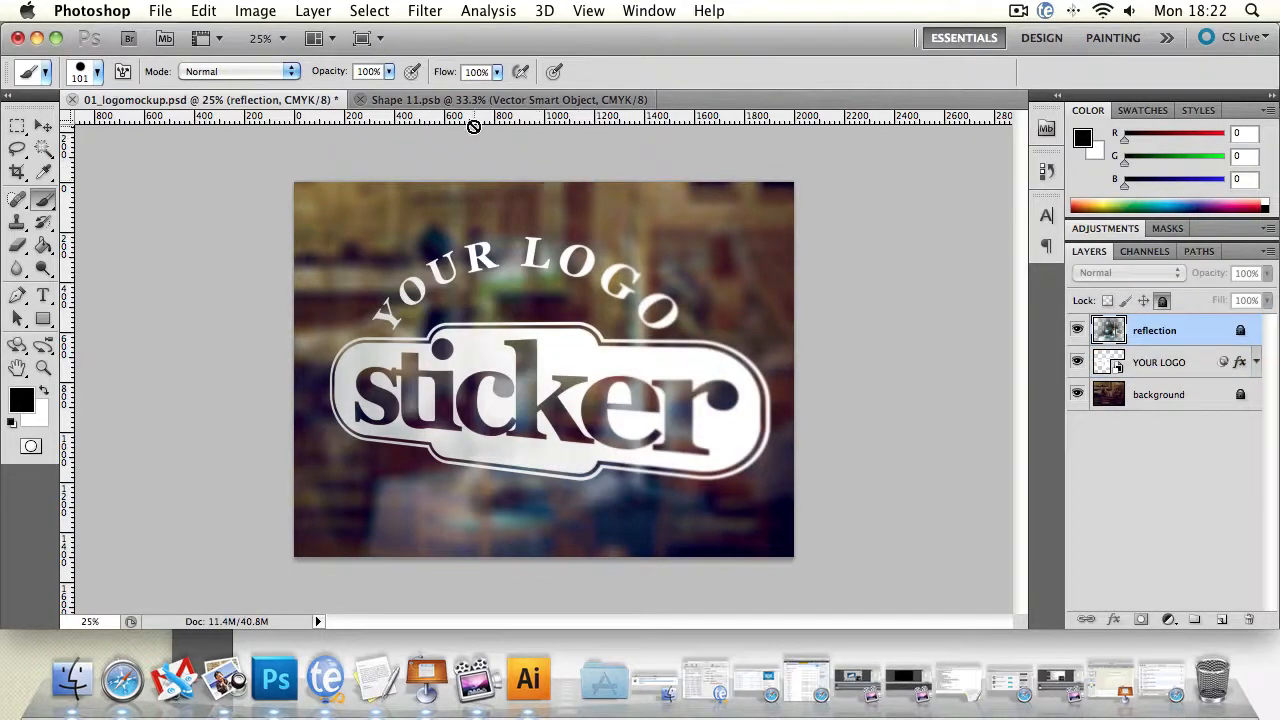
Open the restore photo from the photoshop folder as a smart object in its own document.
left_click(160, 14)
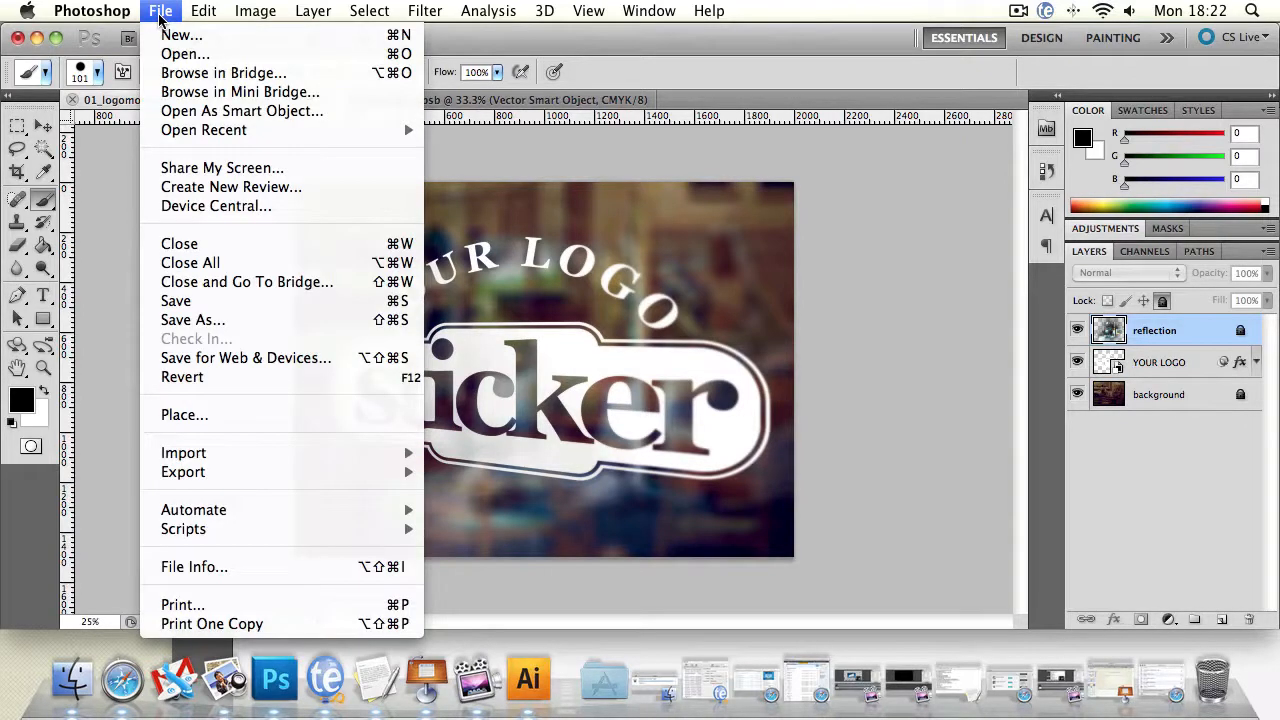
left_click(212, 111)
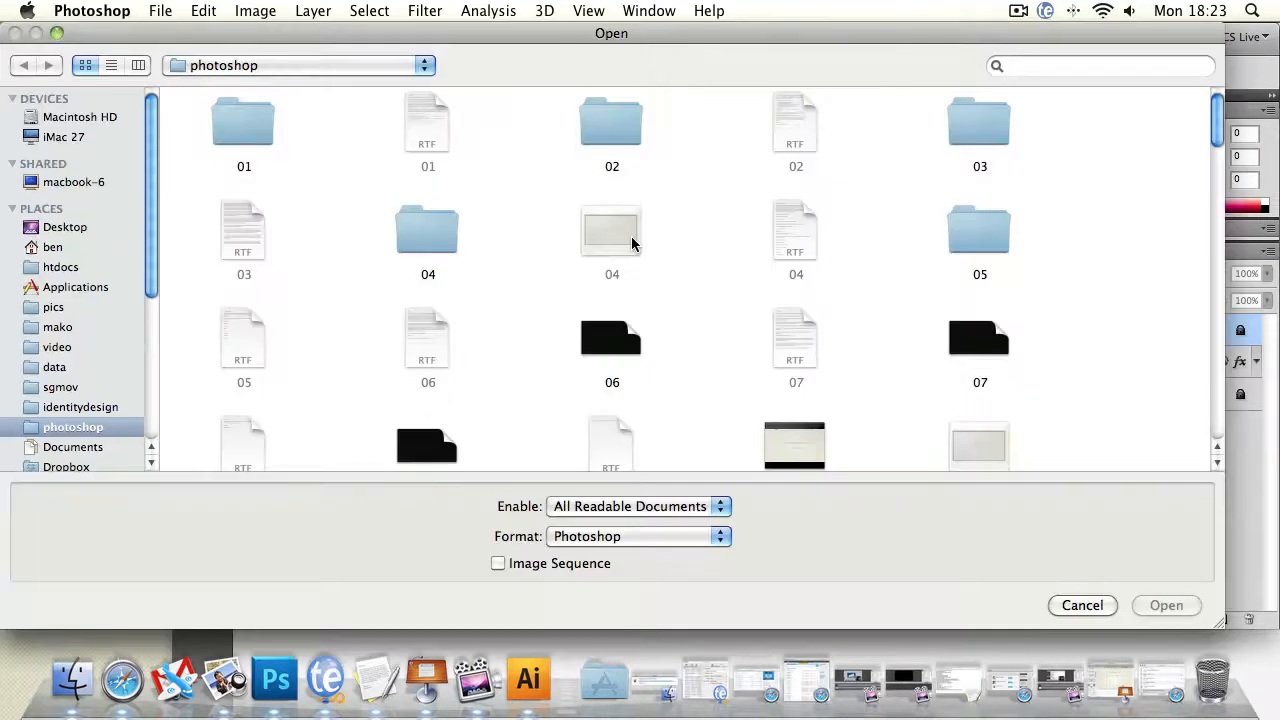
left_click_drag(1216, 120, 1207, 393)
double_click(440, 242)
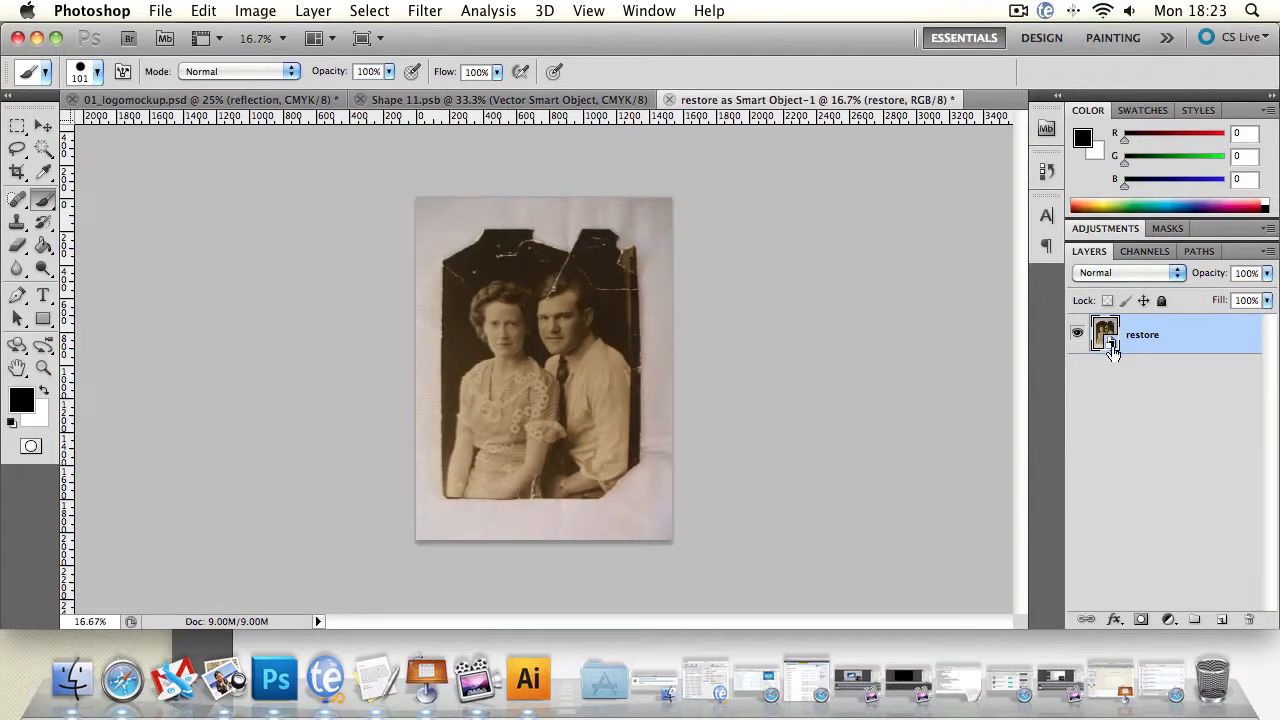
Tile the three open documents vertically and copy the restore smart object layer into Shape 11.psb.
left_click(318, 38)
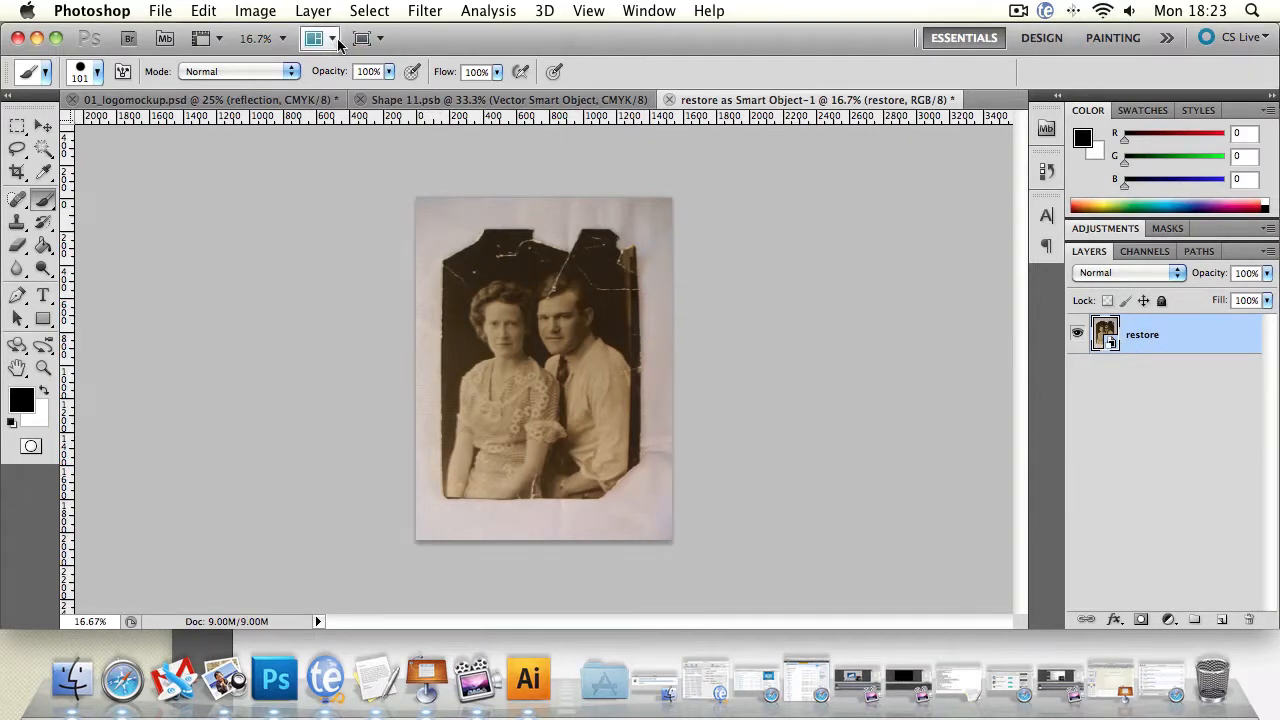
left_click(358, 68)
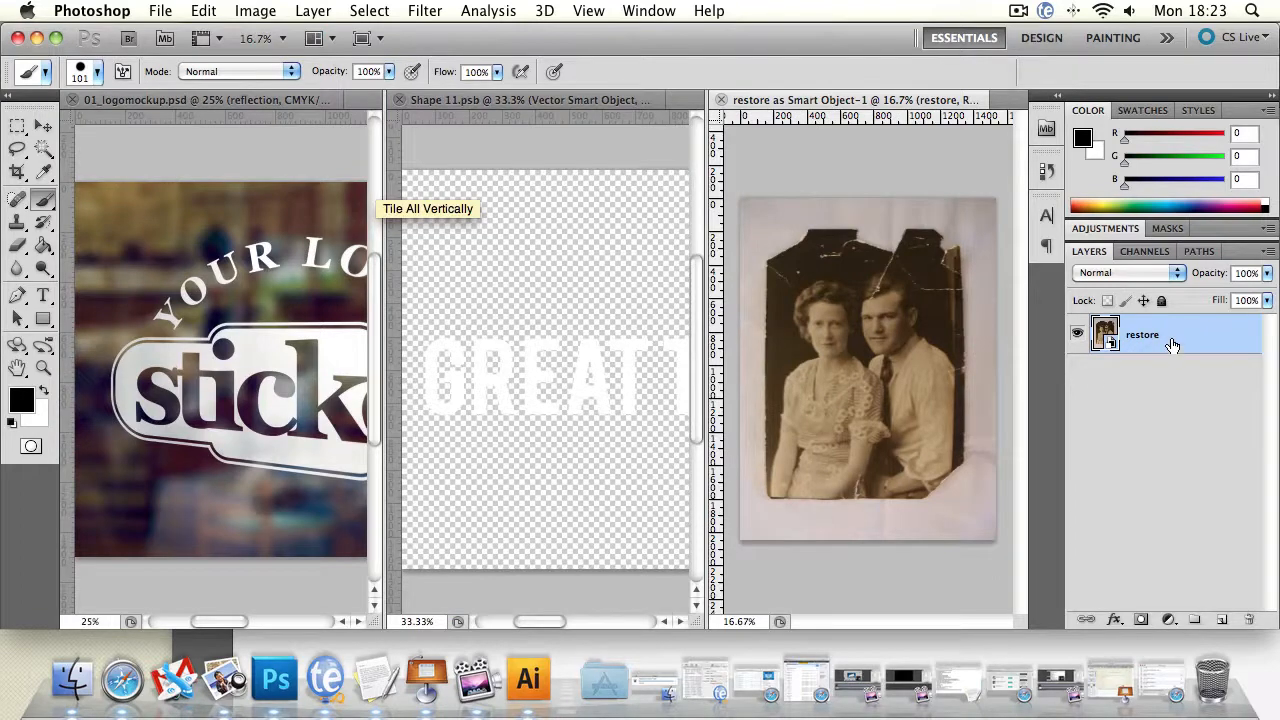
left_click_drag(1170, 345, 529, 326)
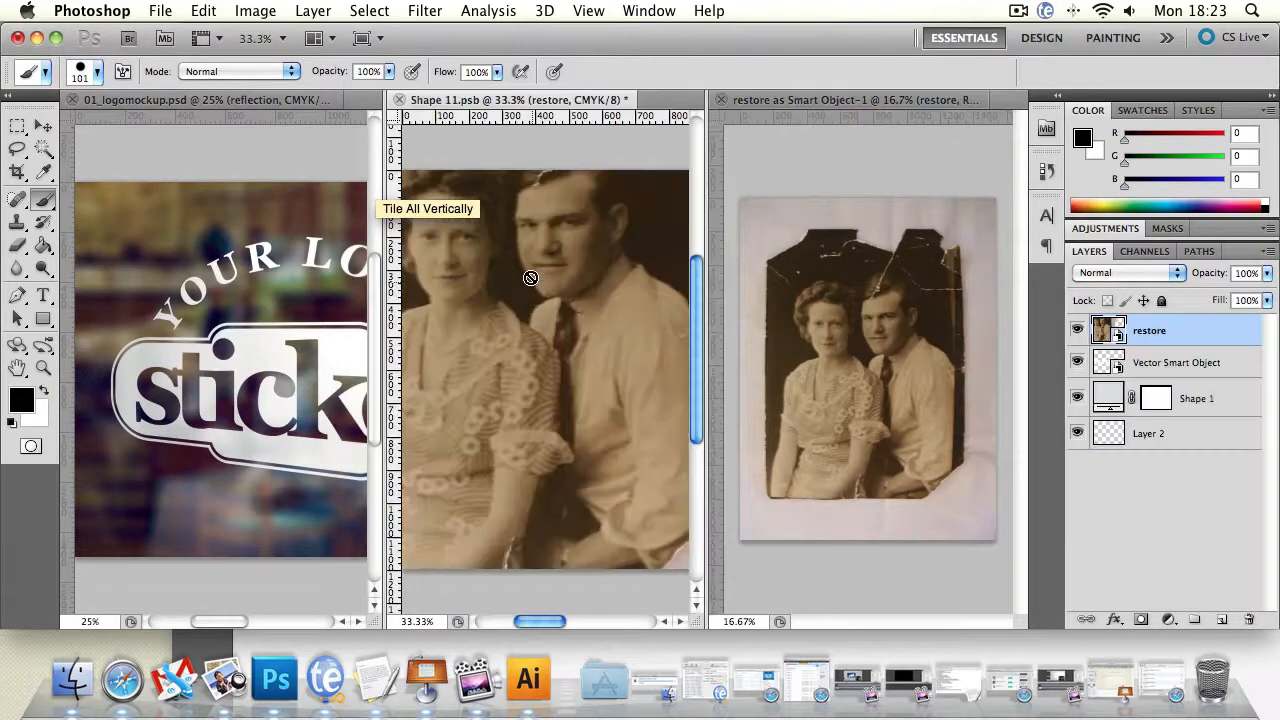
Try to paint on the restore smart object in Shape 11.psb with the Brush tool.
left_click(636, 283)
left_click(689, 283)
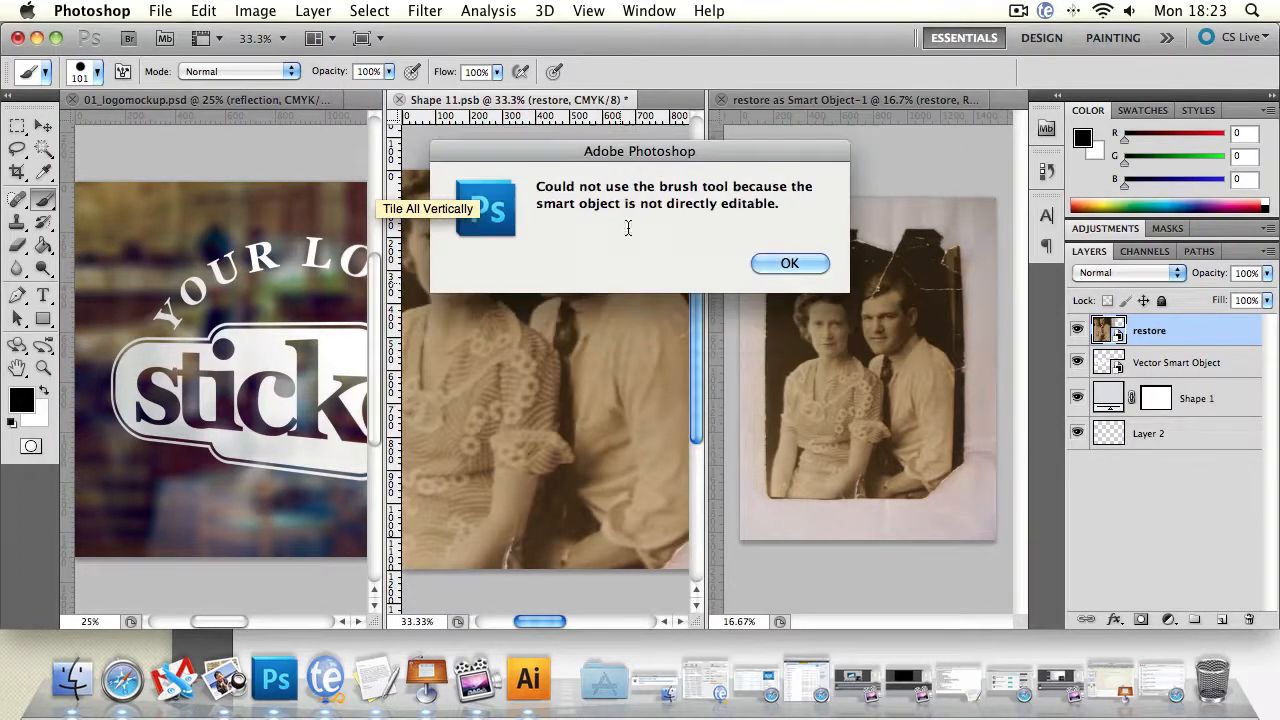
left_click(789, 265)
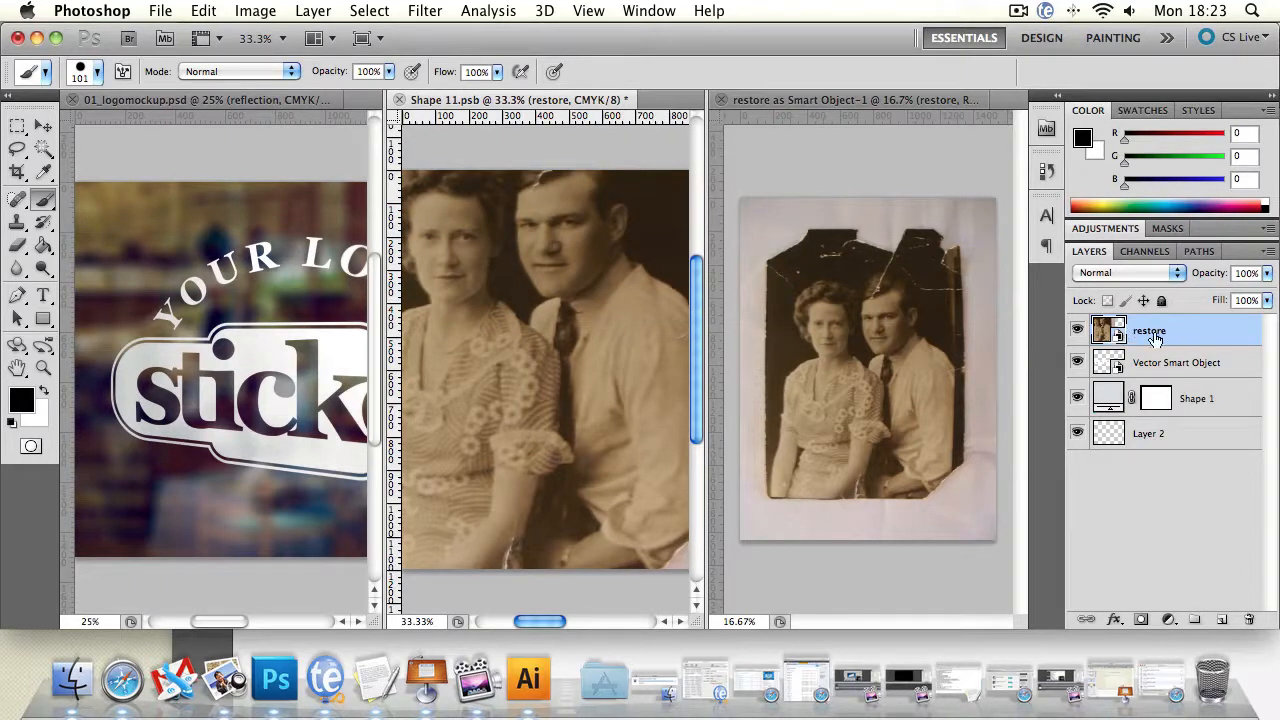
Copy the restore smart object layer from Shape 11.psb into 01_logomockup.psd and close the mockup document.
left_click_drag(1150, 338, 327, 305)
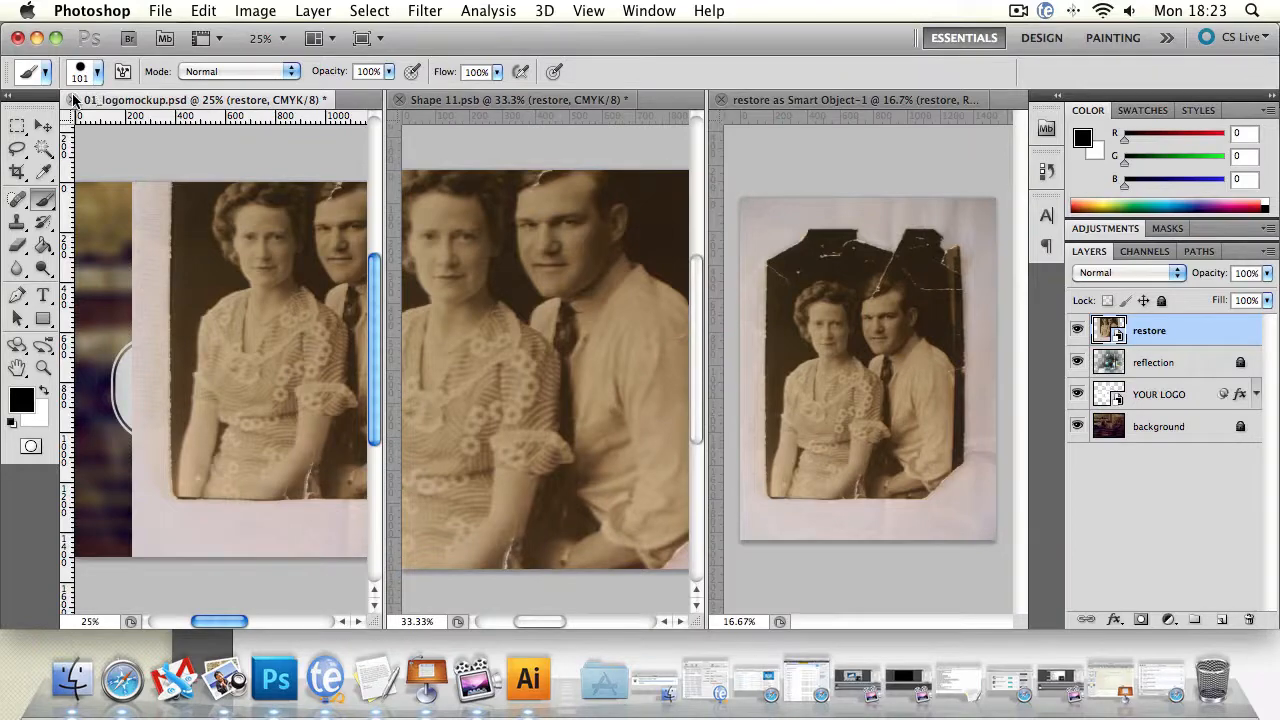
key("super+w")
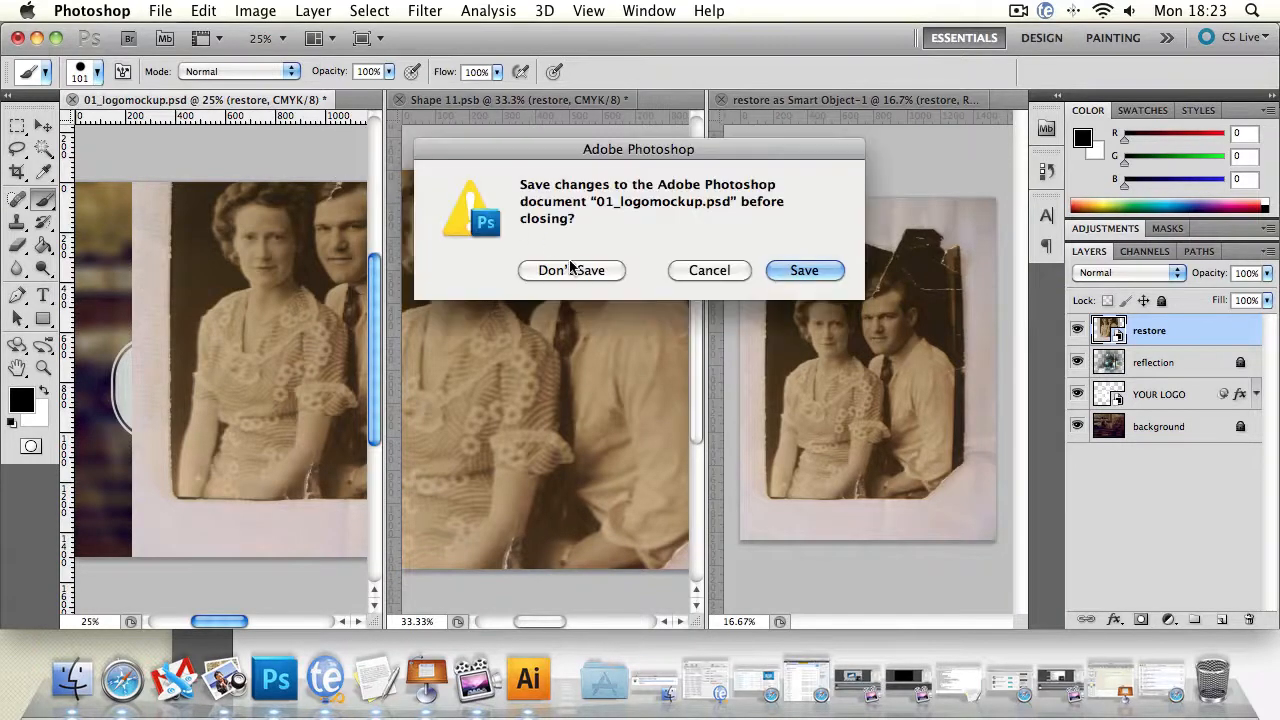